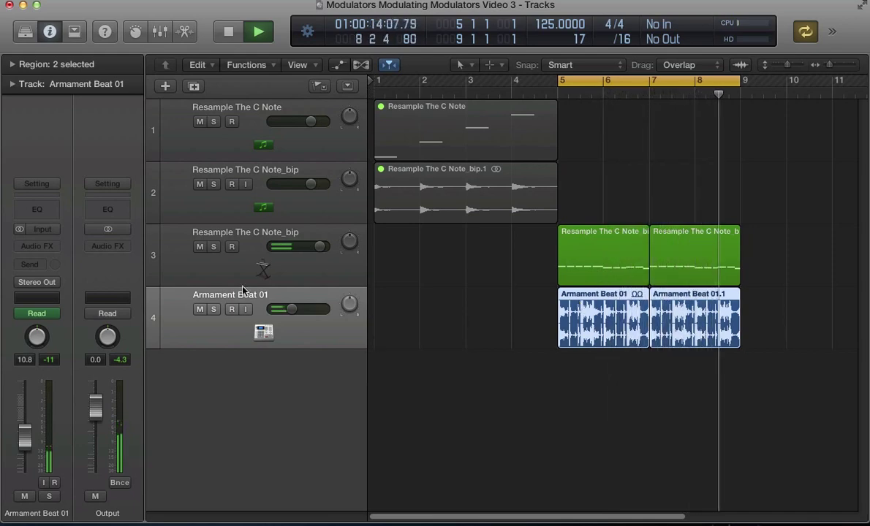
Step: Mute the Armament Beat 01 track, stop playback, and mute the EXS24 sampler track on track 3
left_click(199, 309)
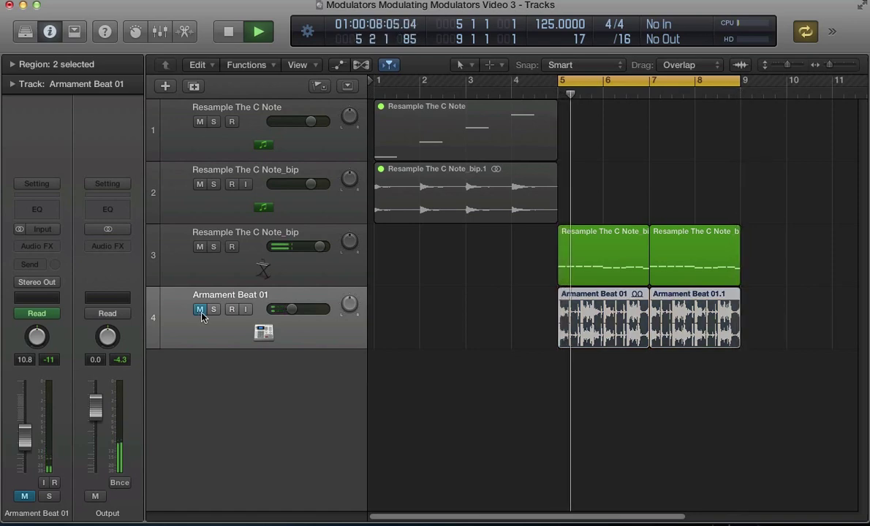
left_click(318, 265)
key("space")
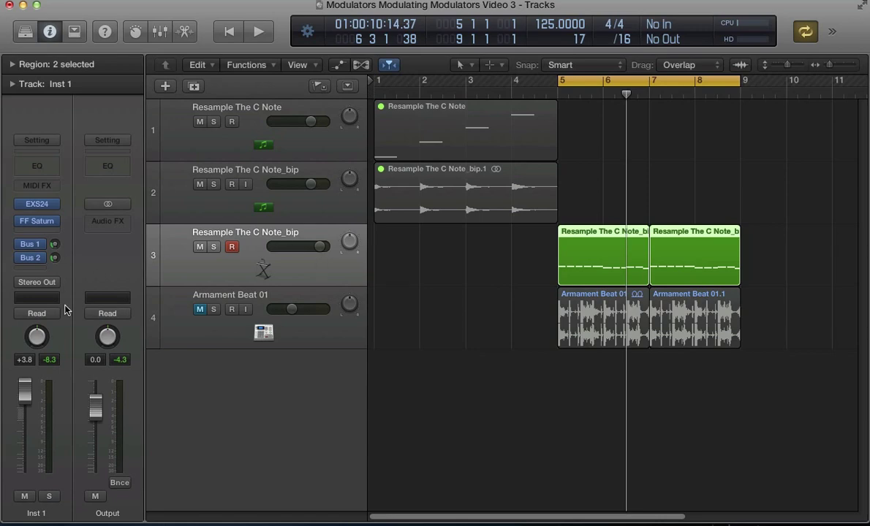
mouse_move(36, 206)
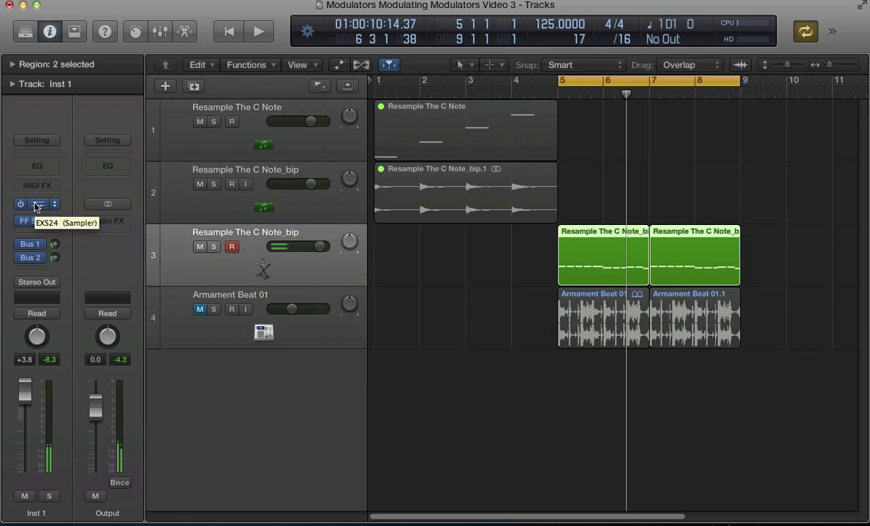
left_click(199, 247)
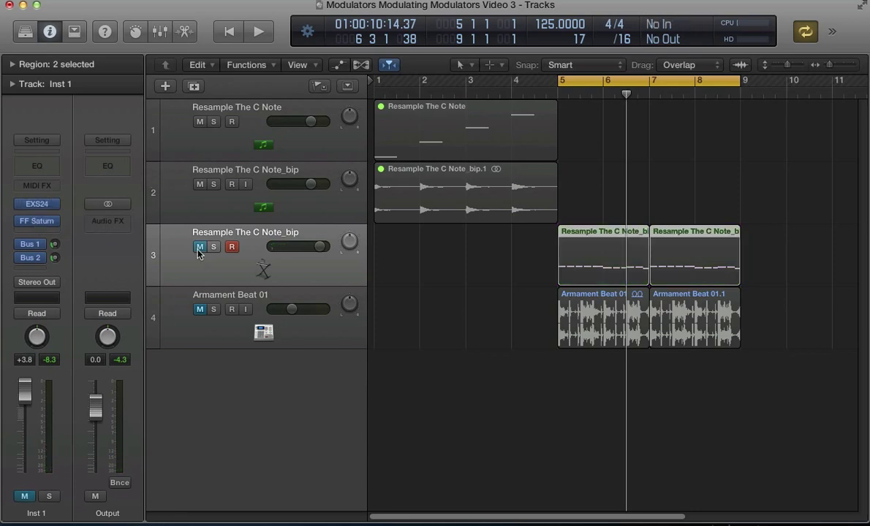
Step: Delete the MIDI region on track 1 and the bounced audio region on track 2 together with its track
left_click(330, 202)
left_click(234, 150)
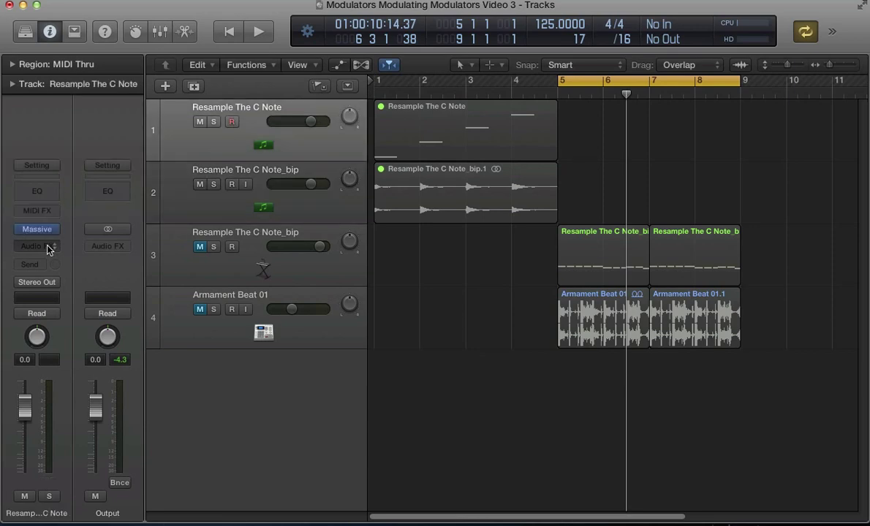
left_click(479, 110)
key("BackSpace")
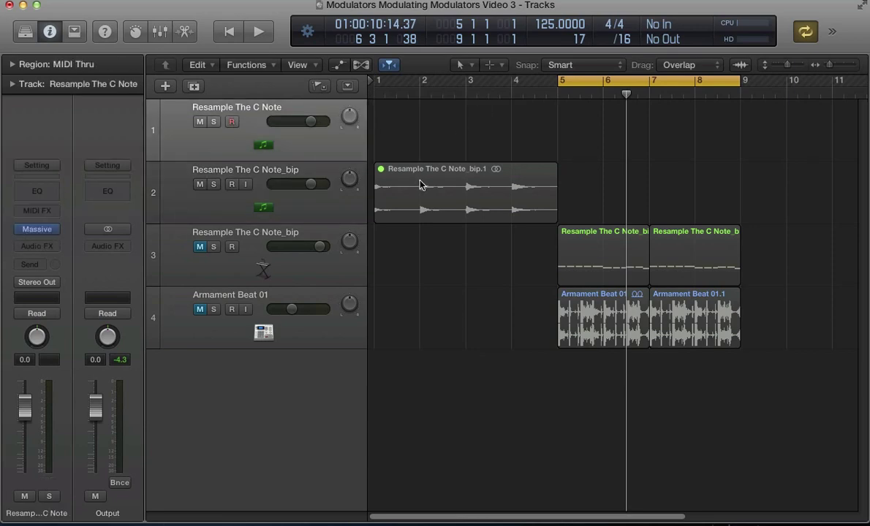
left_click(413, 179)
key("BackSpace")
left_click(308, 209)
key("super+BackSpace")
Step: Set the cycle range from bar 1 to bar 5 and return the playhead to the project start
left_click(316, 141)
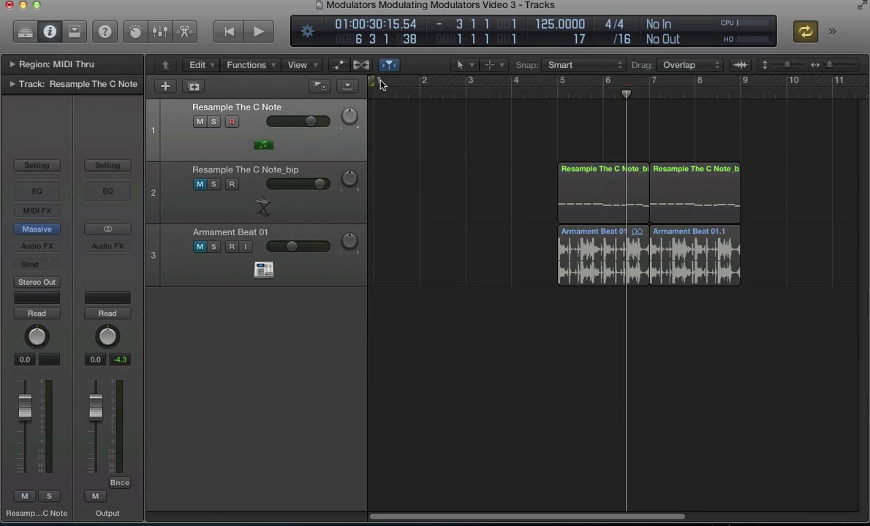
left_click_drag(379, 84, 563, 103)
key("Return")
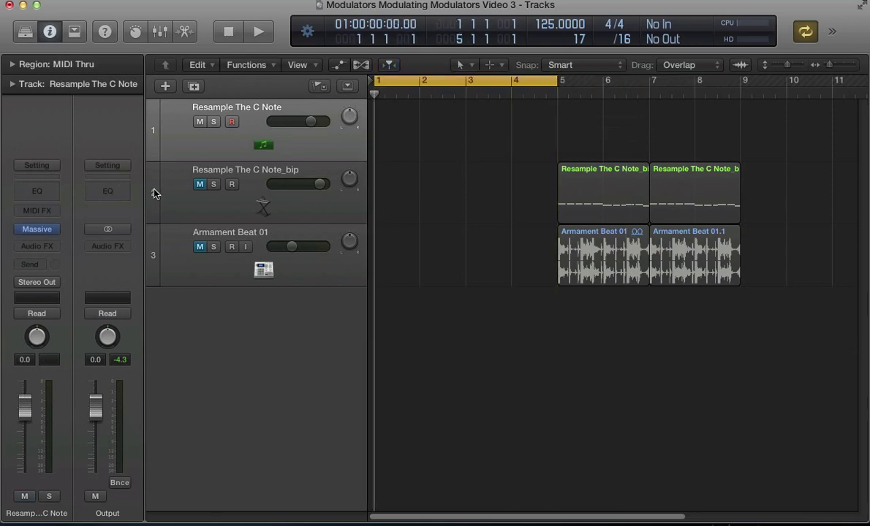
Step: Open the Massive synth on the Resample The C Note track and create a new blank sound
left_click(38, 230)
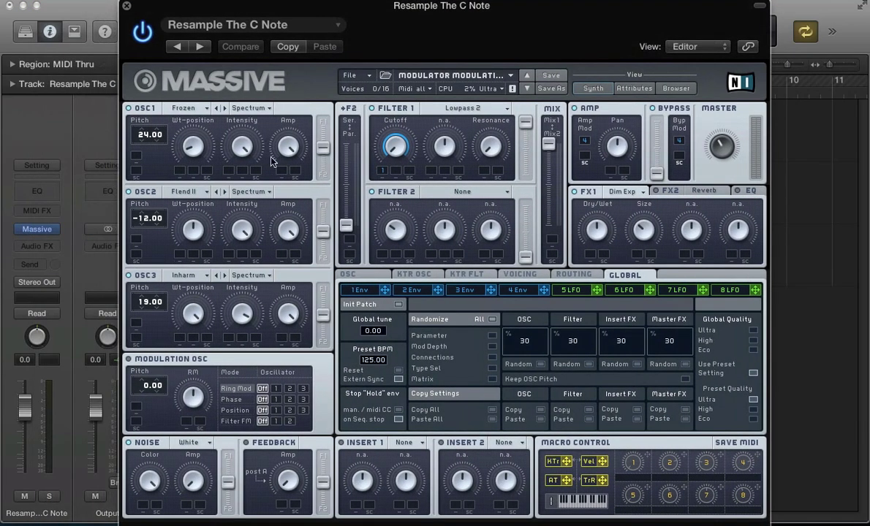
left_click(348, 75)
left_click(354, 76)
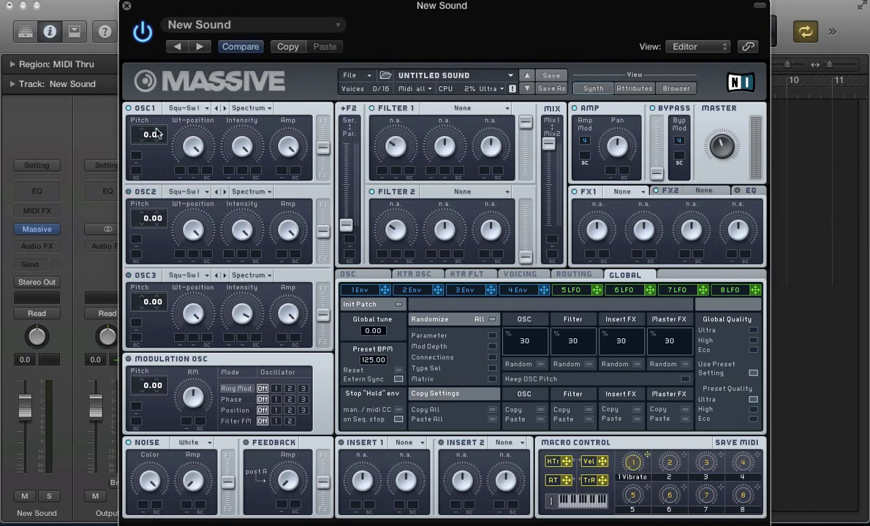
Step: Set oscillator 1 to the Frozen wavetable with a low wavetable position and a pitch of 24.00
left_click(167, 107)
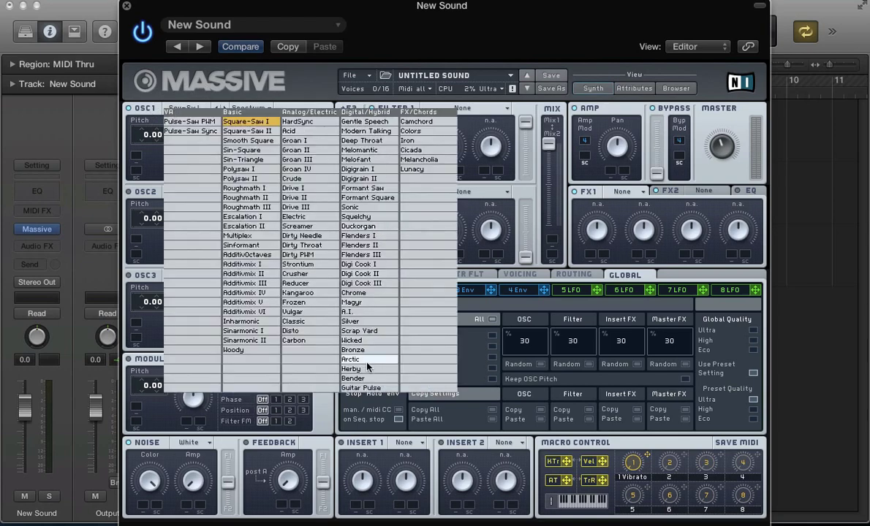
left_click(300, 303)
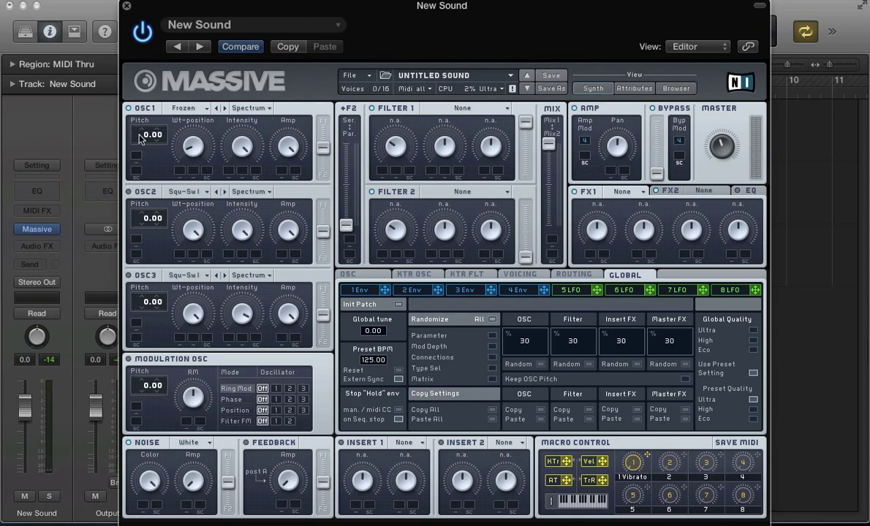
mouse_move(142, 138)
left_mouse_down()
mouse_move(138, 123)
mouse_move(151, 126)
left_mouse_up()
Step: Set oscillator 2 to the Flenders II wavetable with a centred wavetable position and a pitch of -12.00
left_click(187, 194)
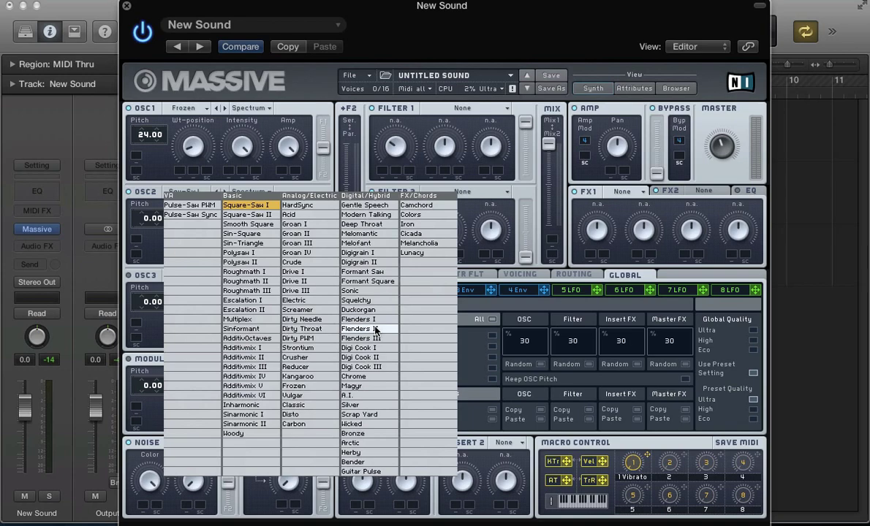
left_click(375, 331)
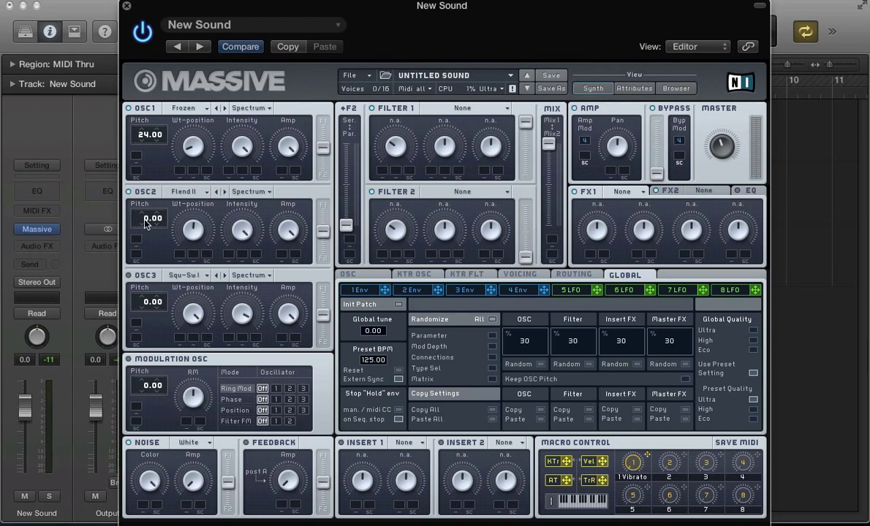
left_click_drag(146, 223, 147, 226)
Step: Set oscillator 3 to the Inharmonic wavetable with a pitch of 19.00
left_click(181, 277)
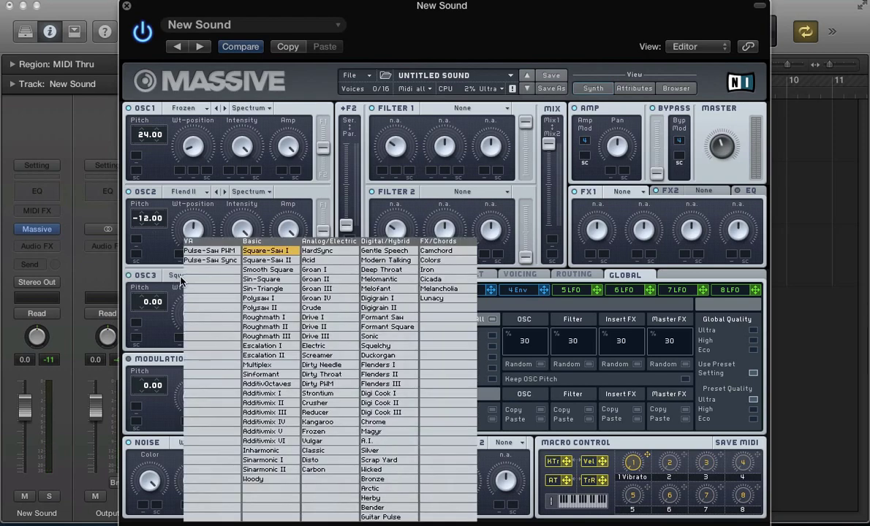
left_click(260, 451)
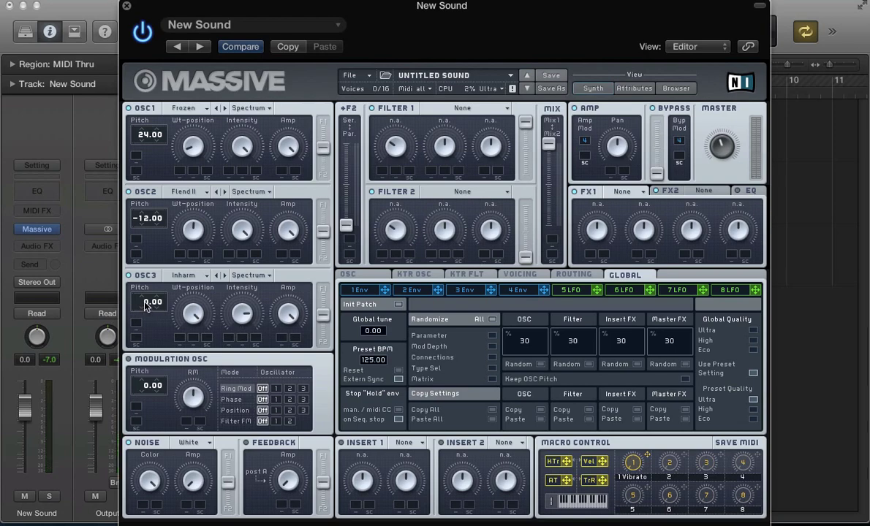
left_click_drag(146, 307, 153, 296)
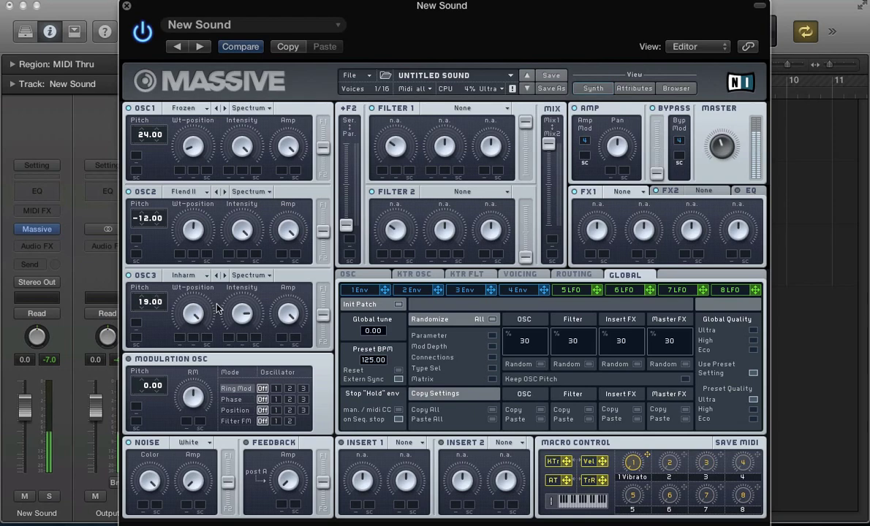
Step: Show the oscillator settings, then set Filter 1 to Lowpass 2 with cutoff and resonance fully down
left_click(348, 276)
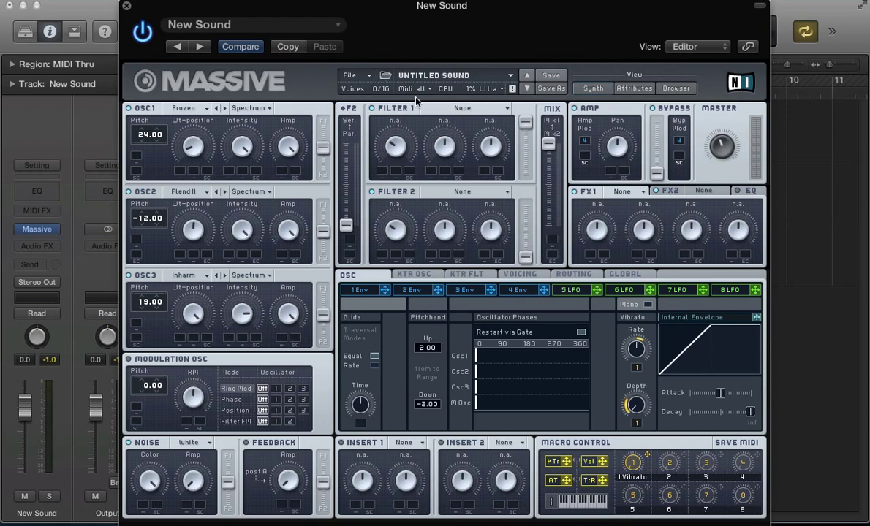
left_click(456, 110)
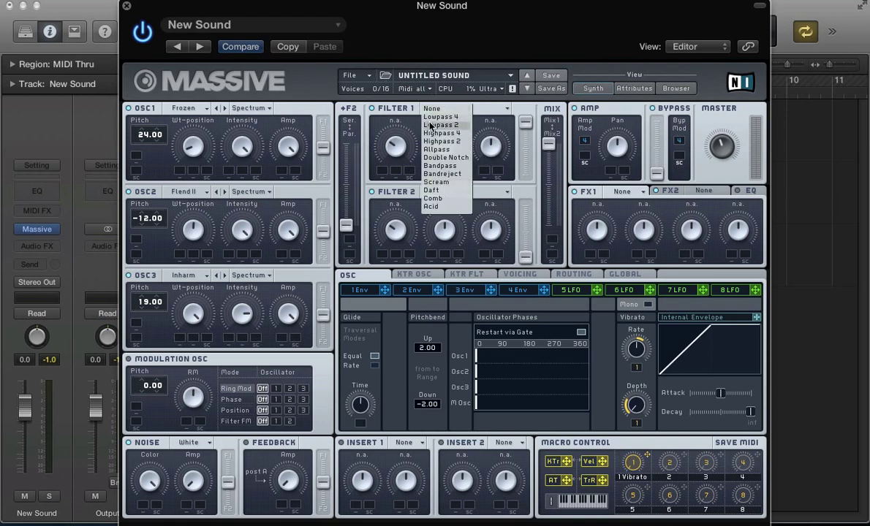
left_click(432, 118)
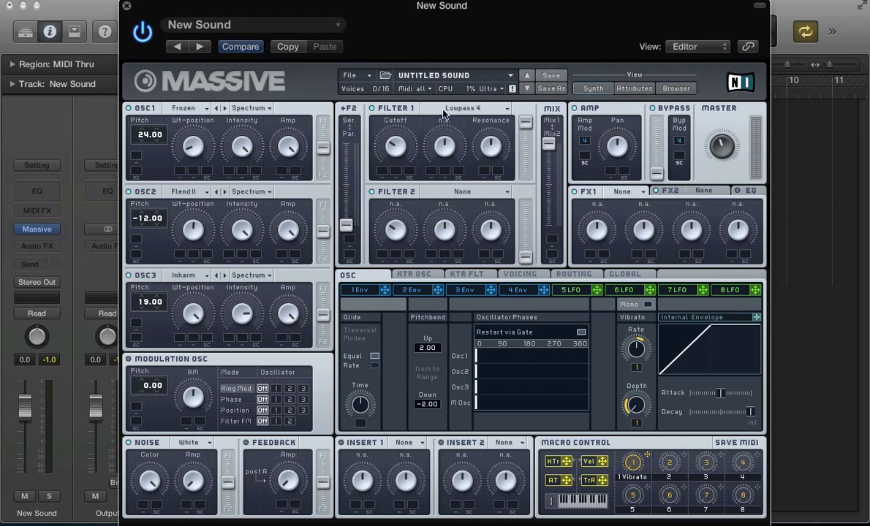
left_click(413, 108)
left_click(439, 130)
Step: Set envelope 1's decay level and attack time to minimum, and assign the envelope to Filter 1's cutoff over the full range
left_click(359, 291)
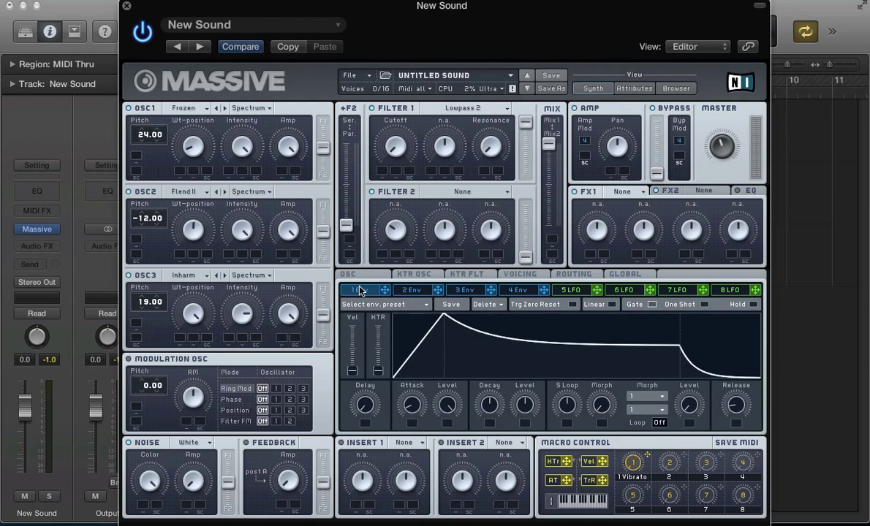
left_click_drag(524, 404, 524, 419)
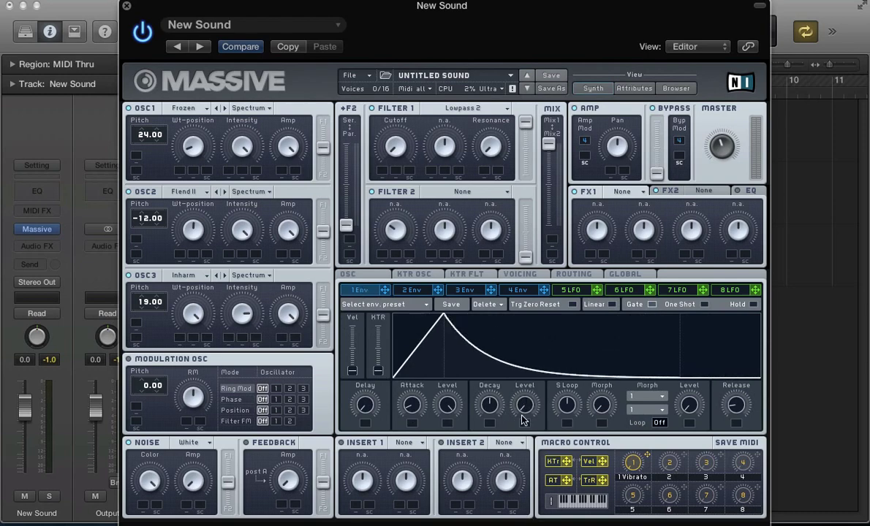
left_click_drag(412, 404, 406, 435)
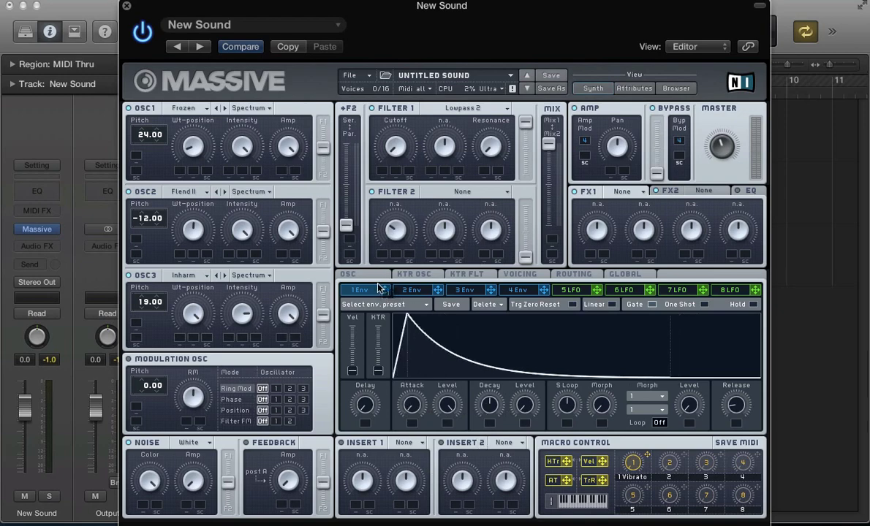
left_click_drag(382, 174, 382, 173)
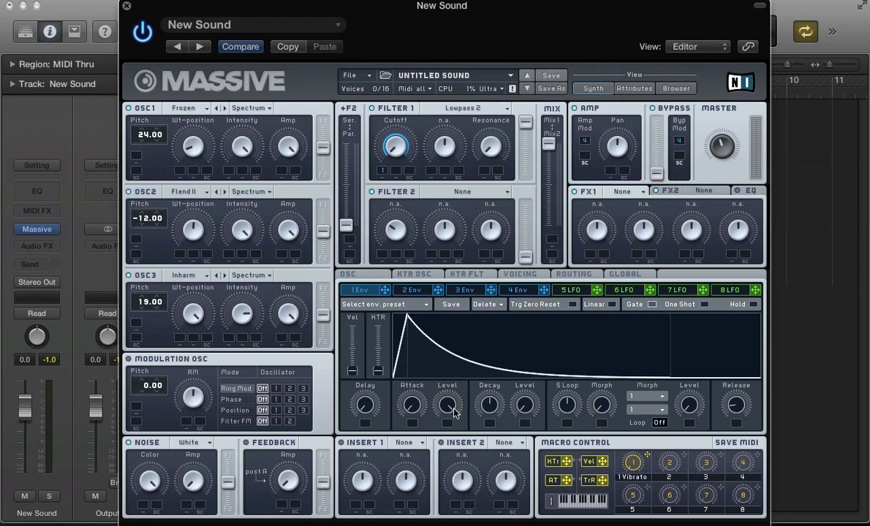
Step: Turn envelope 1's attack level down to zero and modulate it with LFO 5 over the full range
mouse_move(448, 405)
left_mouse_down()
mouse_move(447, 475)
mouse_move(447, 420)
left_mouse_up()
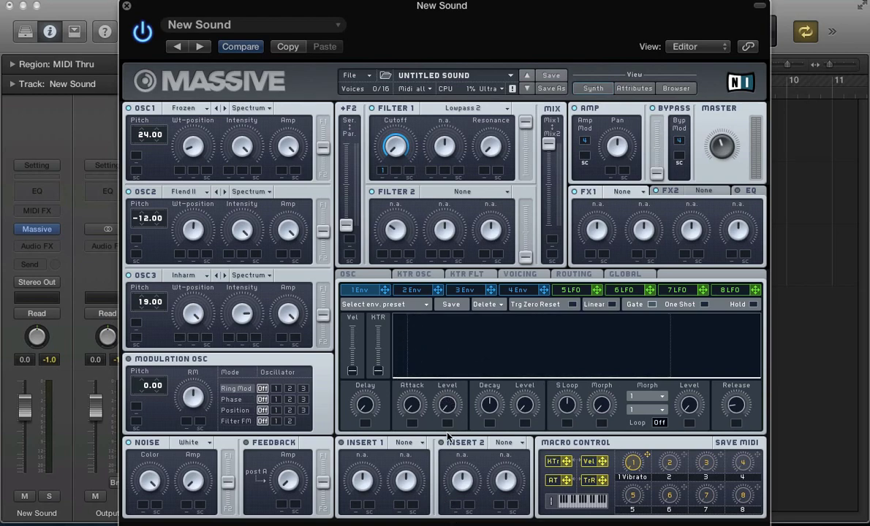
left_click(568, 291)
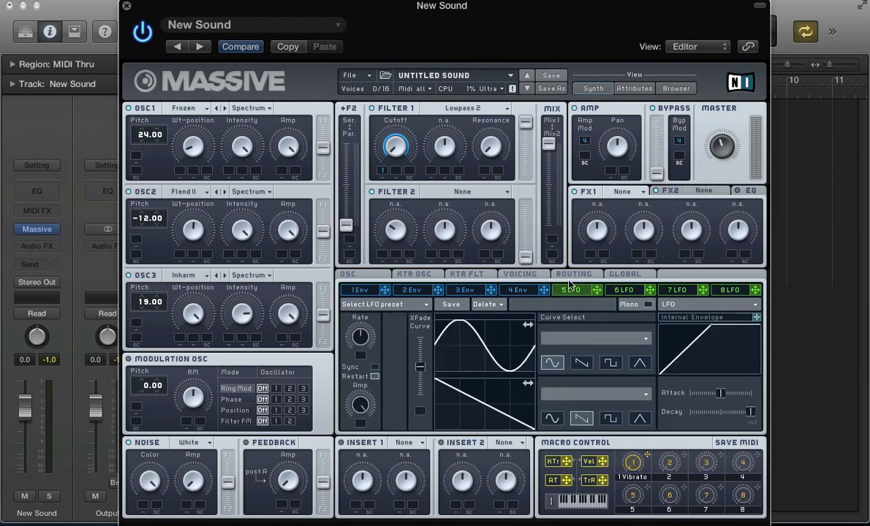
left_click(361, 292)
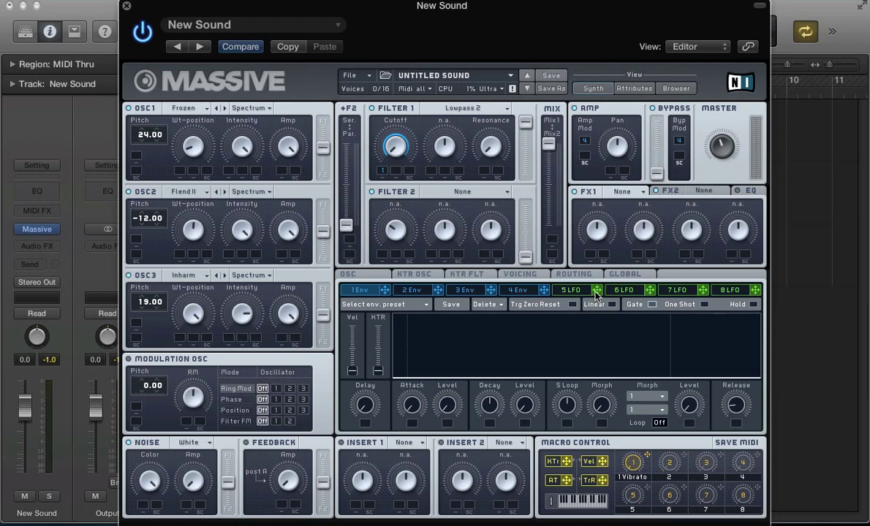
left_click_drag(576, 291, 446, 423)
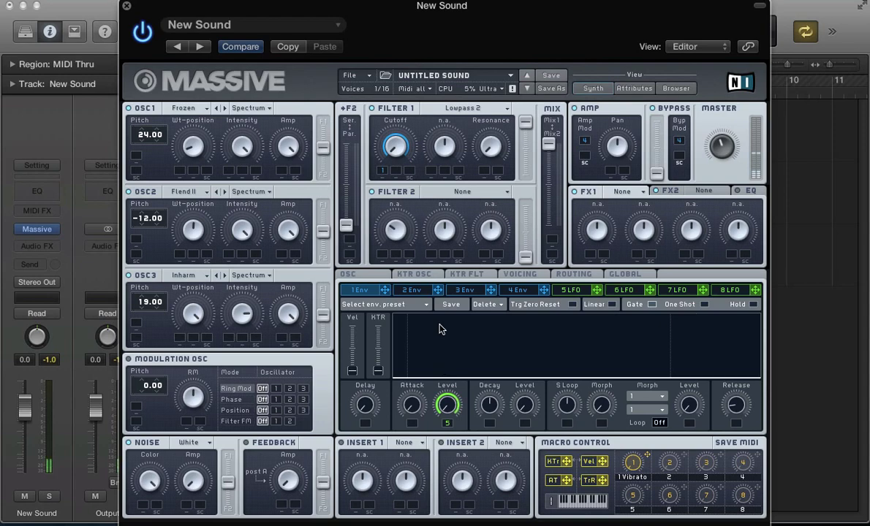
Step: Raise LFO 5's rate and lengthen envelope 1's decay slightly
left_click(568, 291)
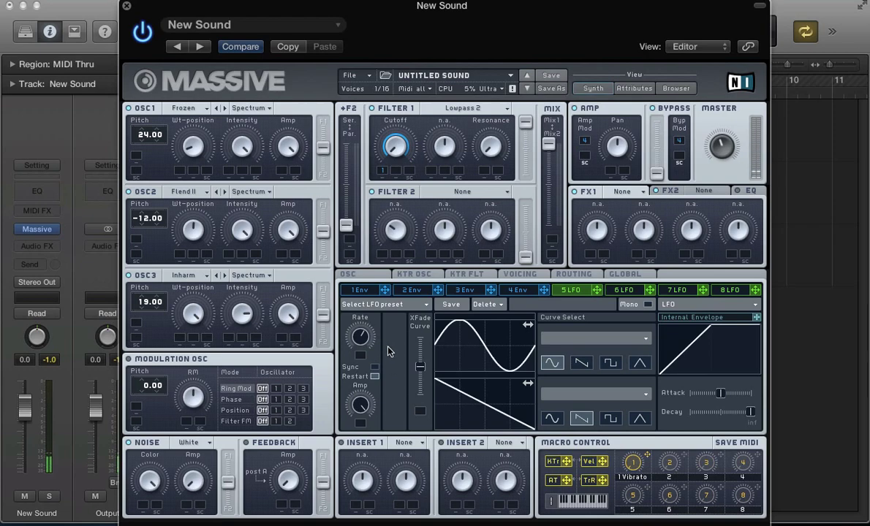
left_click(361, 290)
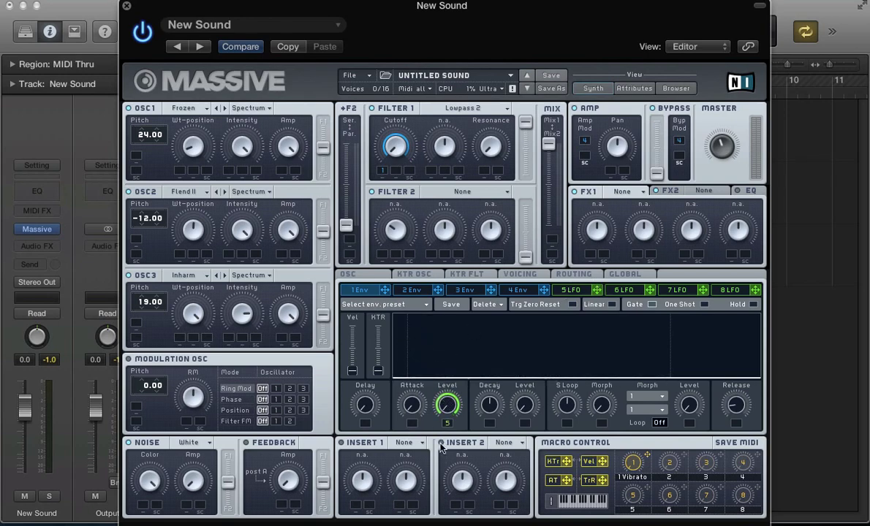
left_click(570, 290)
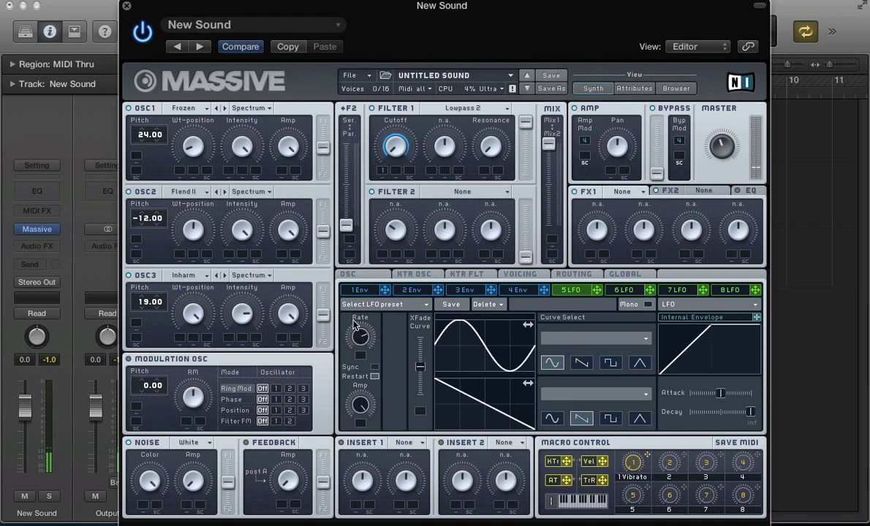
left_click(361, 290)
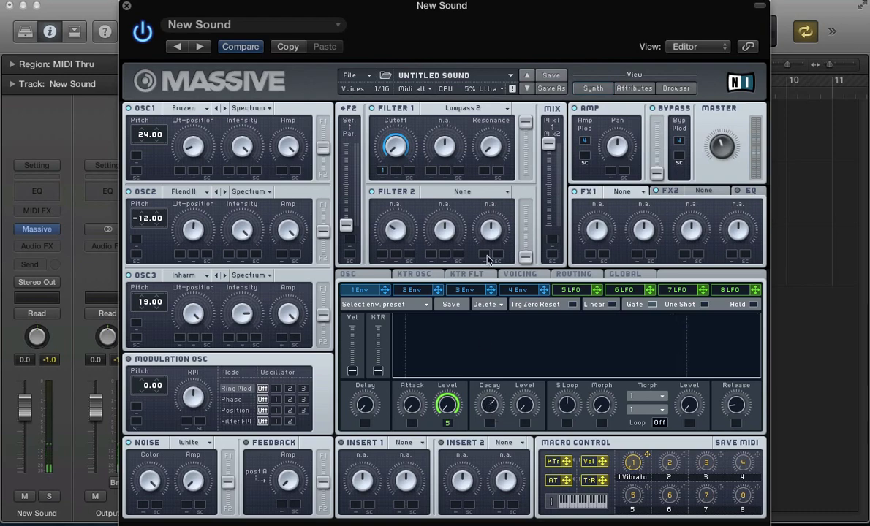
left_click(569, 291)
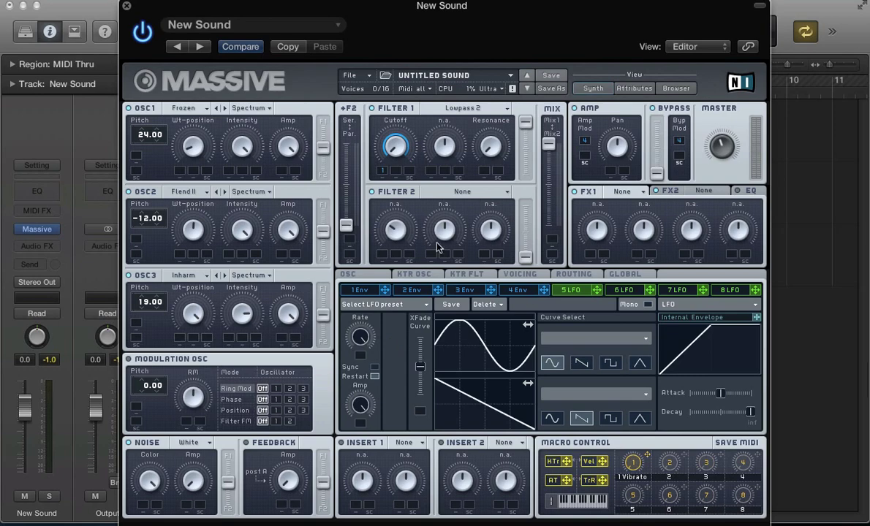
Step: Load the Dimension Expander effect into the FX1 slot
left_click(622, 192)
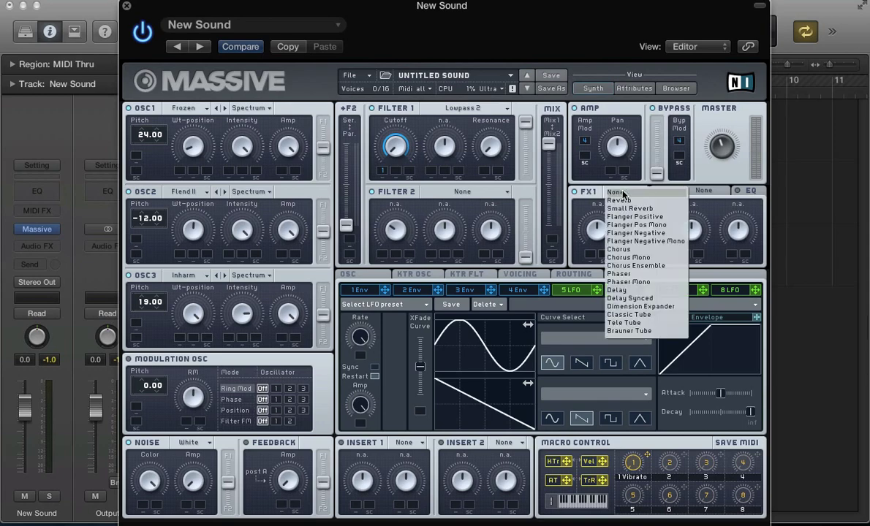
left_click(626, 308)
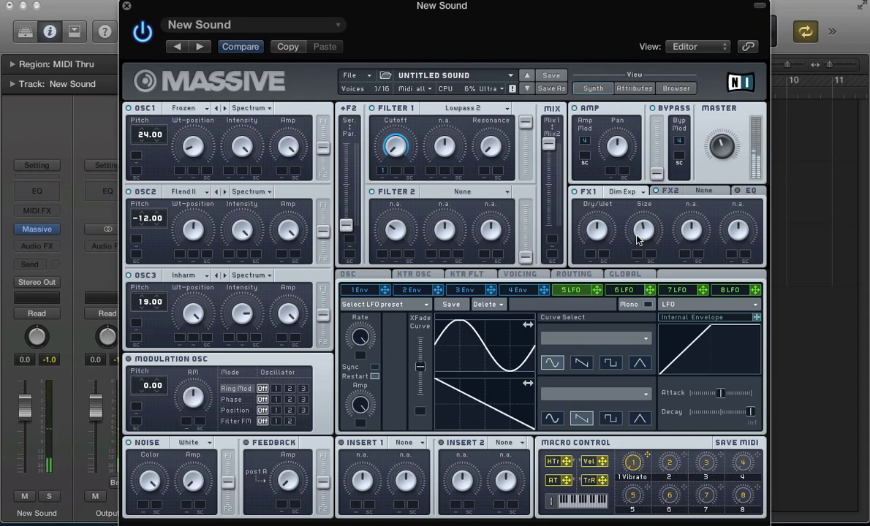
Step: Check the oscillator settings and envelope 1, and close the Massive window
left_click(345, 274)
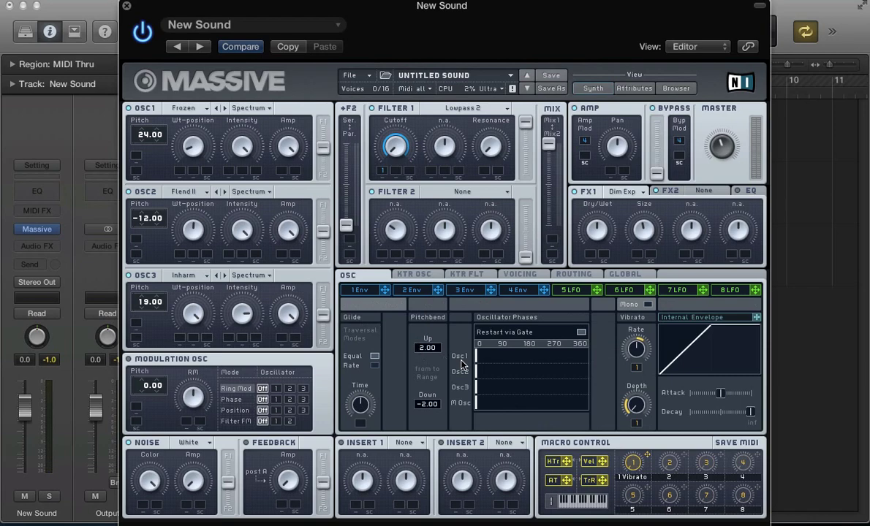
left_click(362, 290)
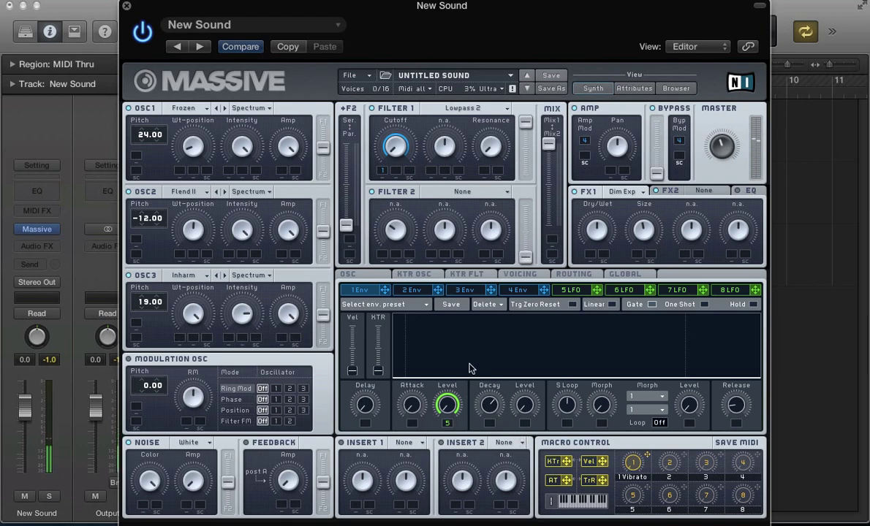
key("super+w")
Step: Draw an empty MIDI region from bar 1 to bar 5 on the New Sound track and open it in the Piano Roll
key("t")
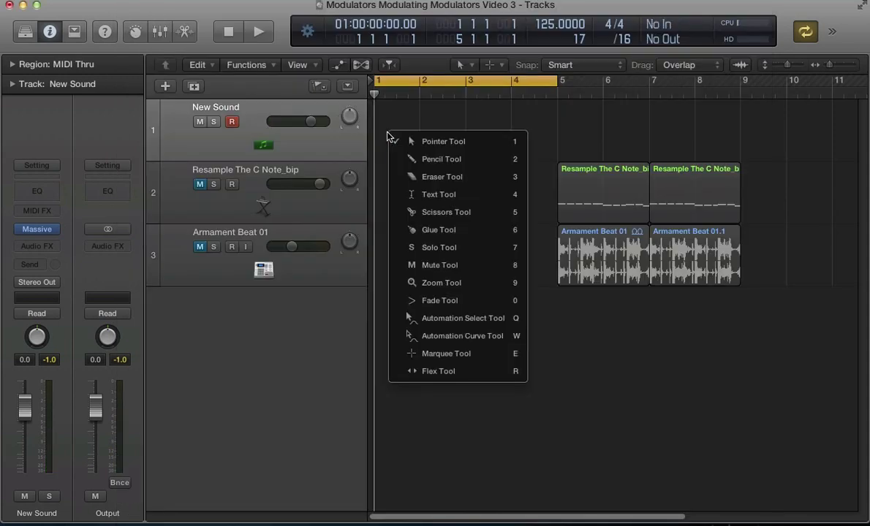
key("2")
left_click(388, 138)
left_click_drag(420, 152, 557, 158)
double_click(451, 129)
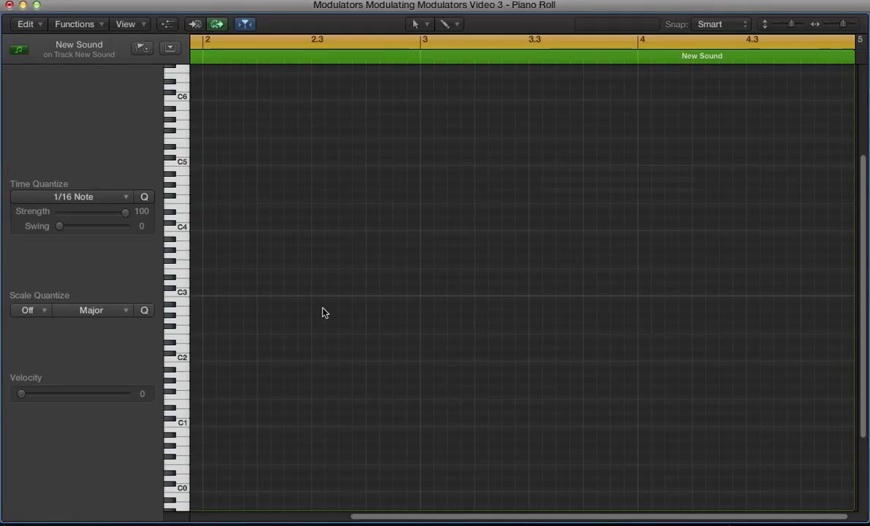
Step: Draw half-bar notes C1, C2, C3 and C4 at the starts of bars 1 to 4 and close the Piano Roll
left_click(200, 429)
left_click_drag(239, 424, 705, 230)
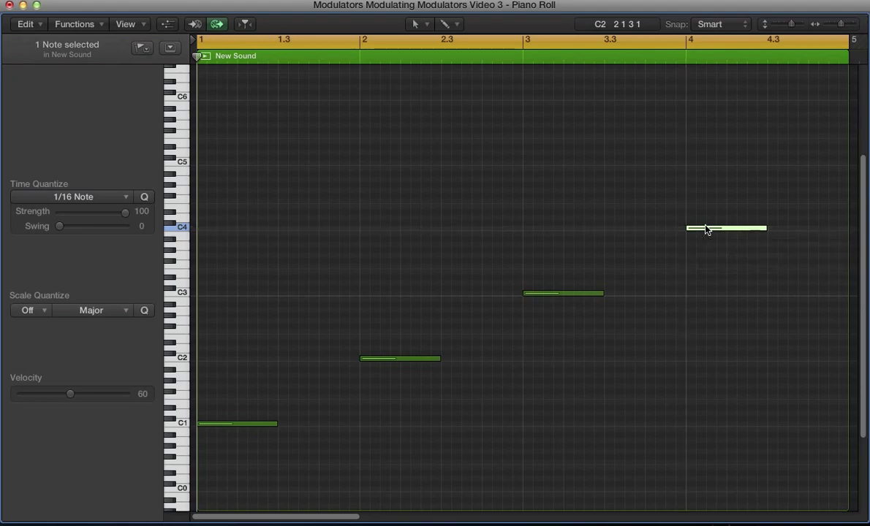
key("super+w")
Step: Bounce the New Sound region in place to a new track as New Sound_bip, muting the source and leaving Normalize off
left_click_drag(456, 167, 440, 152)
key("t")
key("t")
left_click(441, 152)
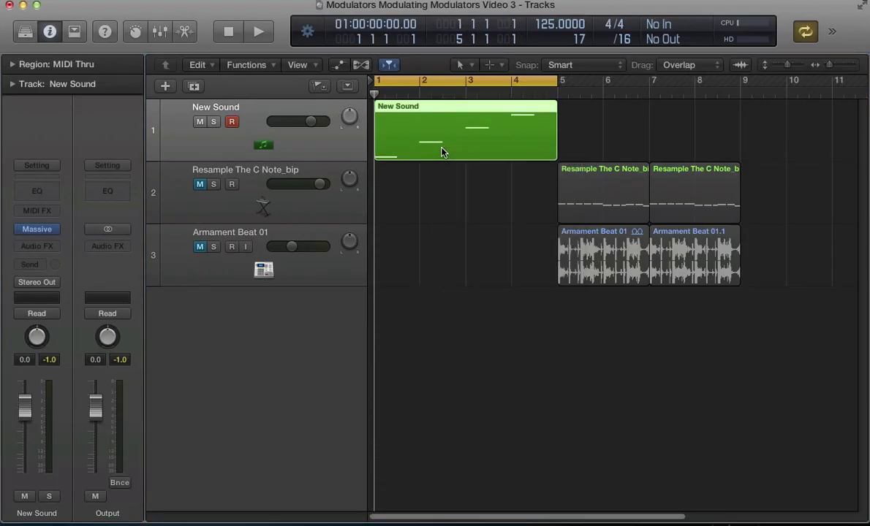
right_click(440, 152)
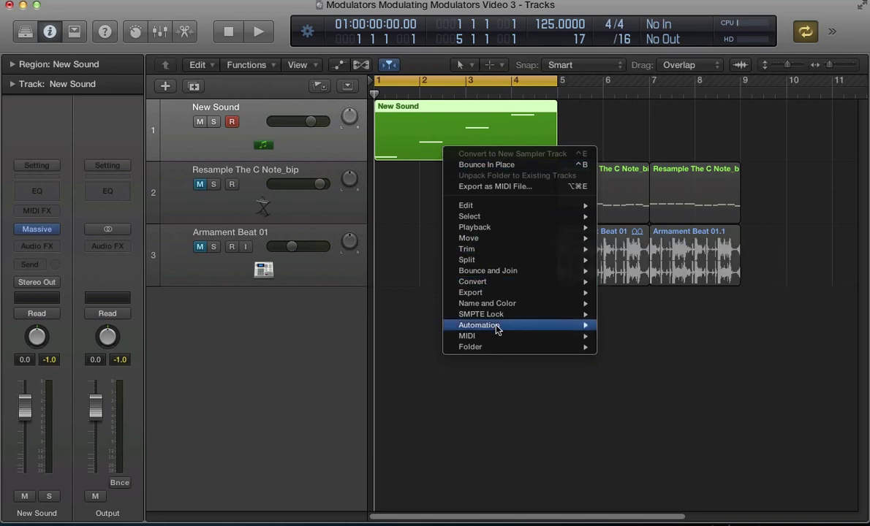
mouse_move(492, 314)
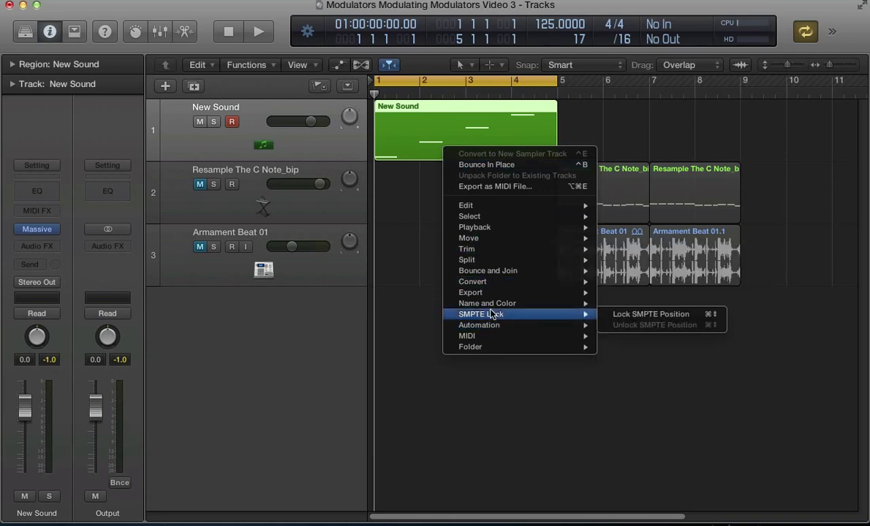
mouse_move(488, 293)
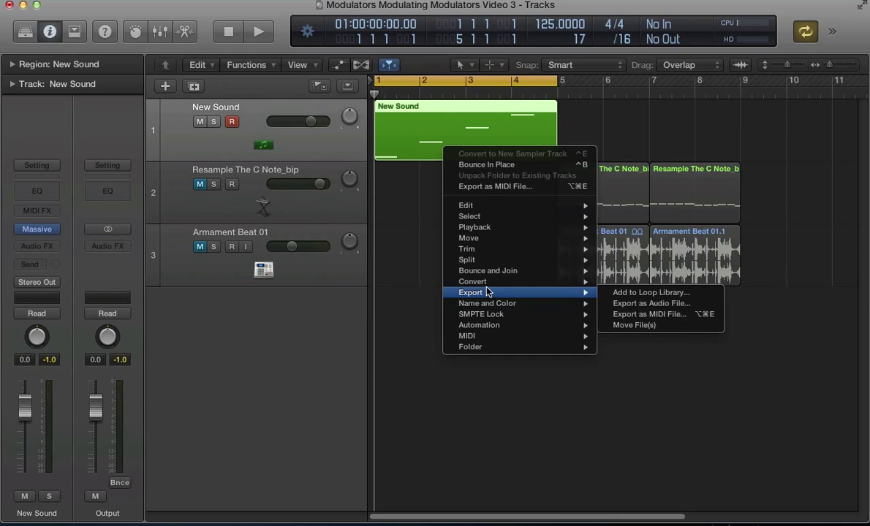
mouse_move(488, 271)
left_click(633, 274)
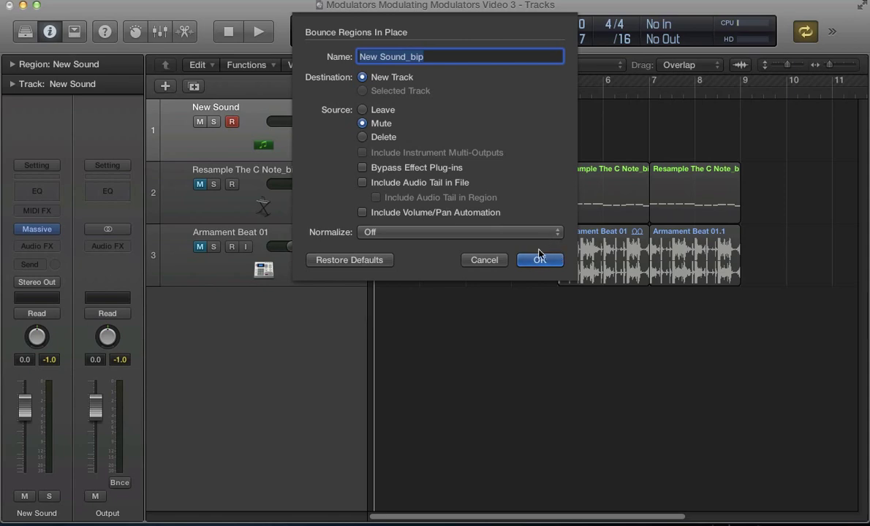
left_click(539, 261)
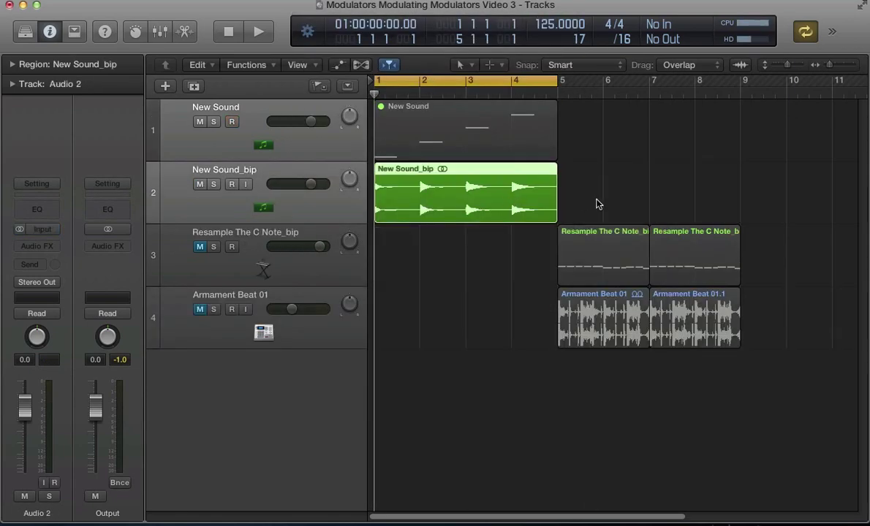
Step: Play back the bounced audio and convert it to a new sampler track with zones from transient markers, trigger range C1 to G8
key("space")
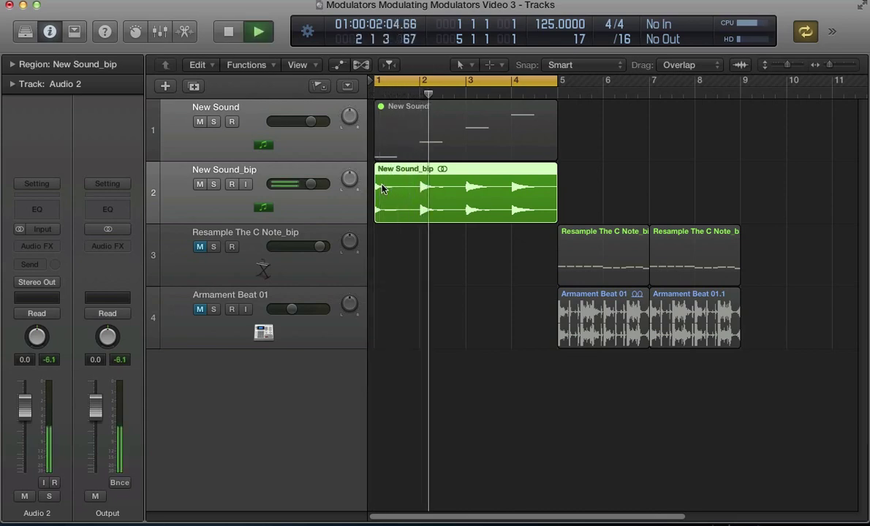
key("space")
right_click(400, 197)
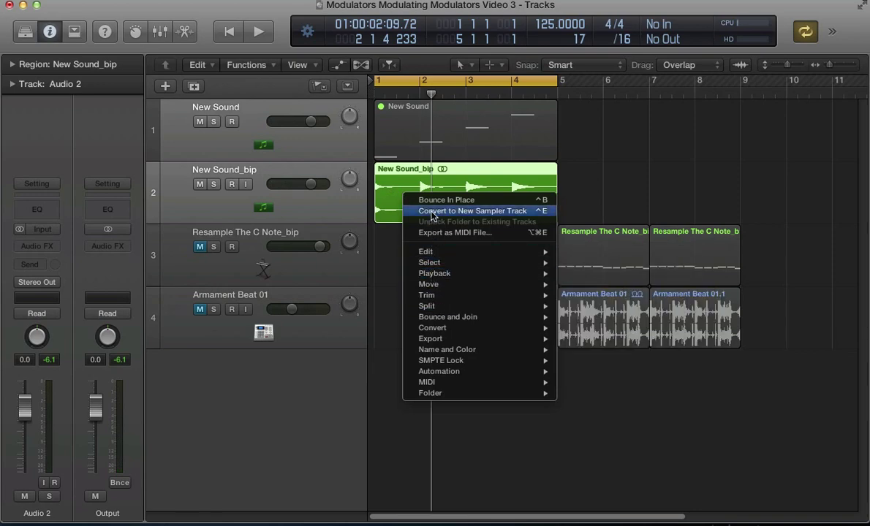
left_click(432, 211)
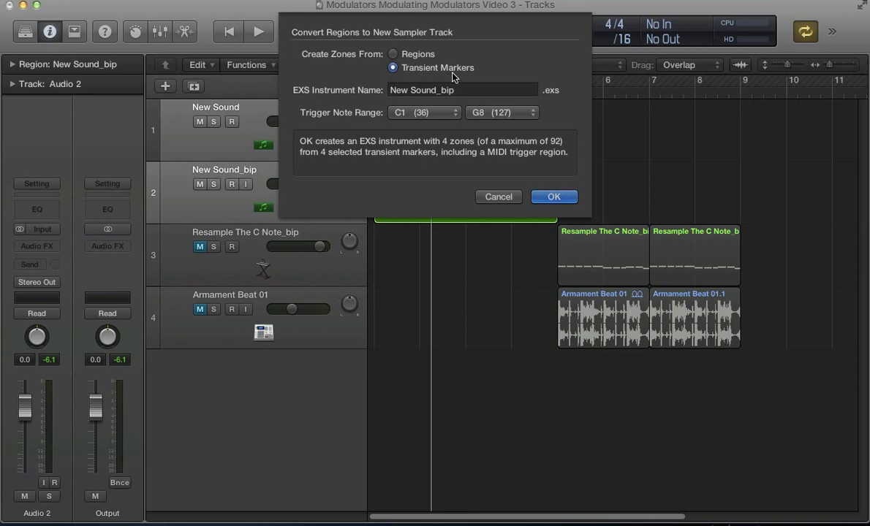
left_click(537, 200)
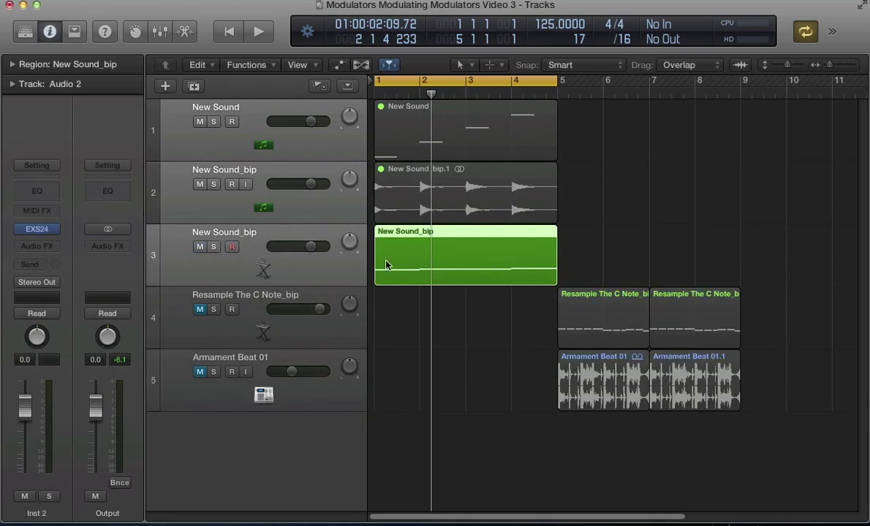
Step: Delete the MIDI trigger region from the new sampler track and keep that track selected
left_click_drag(594, 261, 468, 274)
key("Delete")
left_click(326, 272)
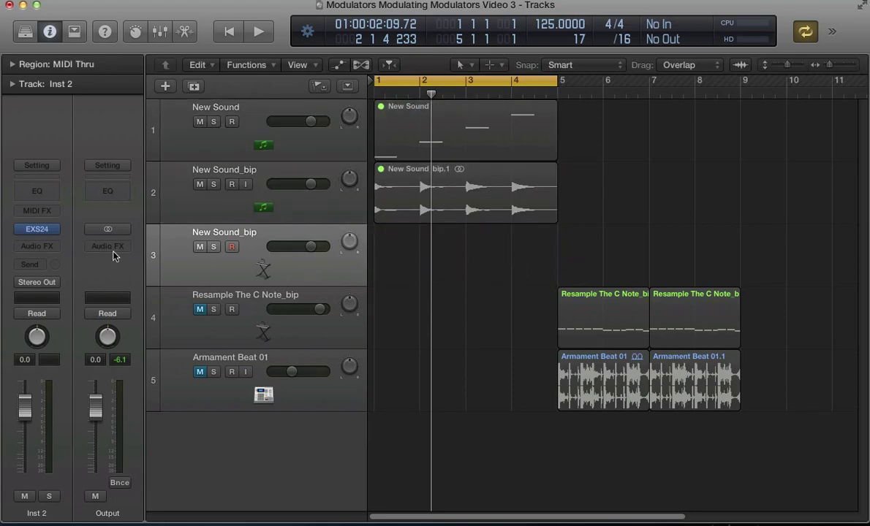
Step: Open the EXS24 instrument editor and move the second, third and fourth zones to C2, C3 and C4
left_click(29, 229)
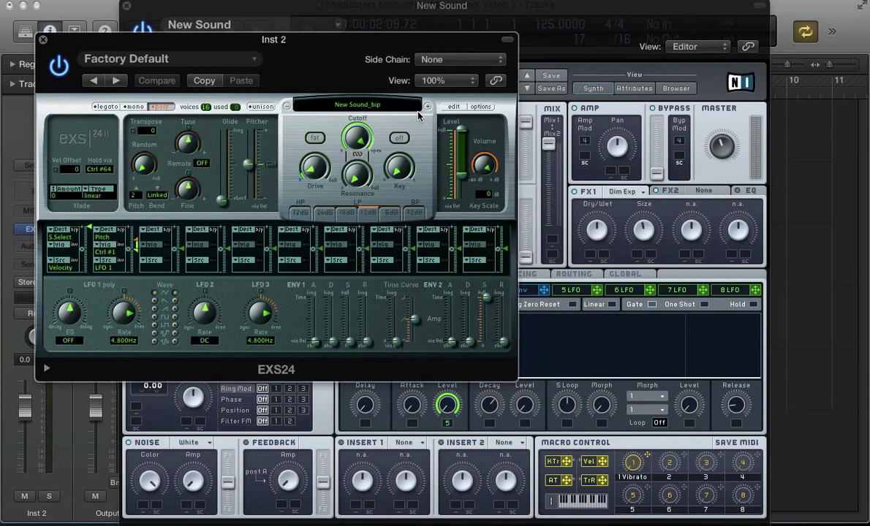
left_click(453, 109)
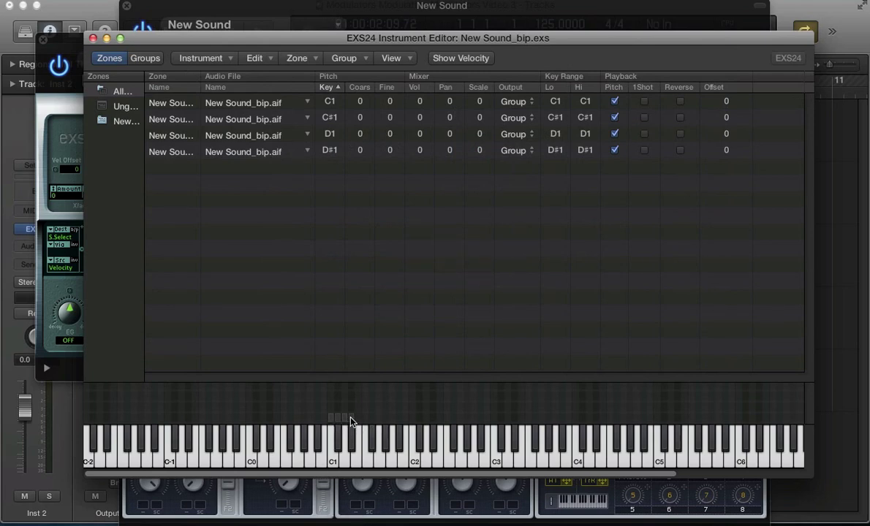
left_click(350, 417)
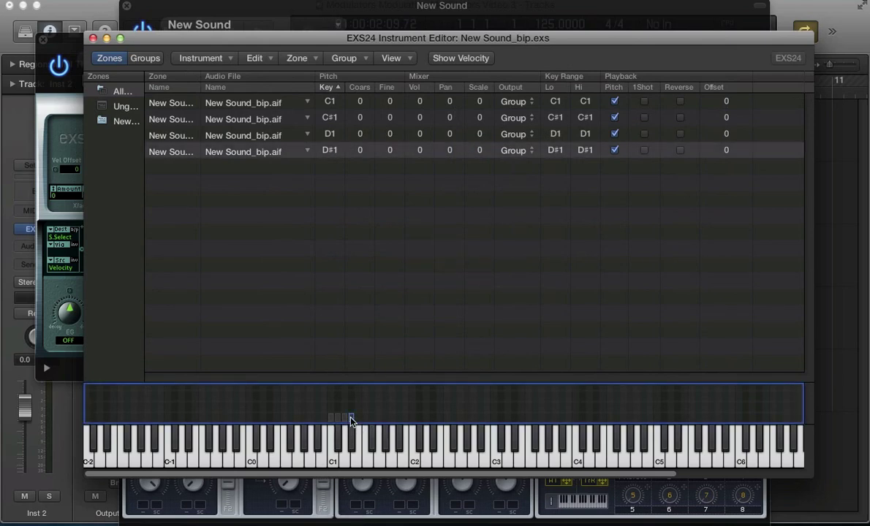
left_click_drag(351, 421, 573, 447)
left_click(342, 422)
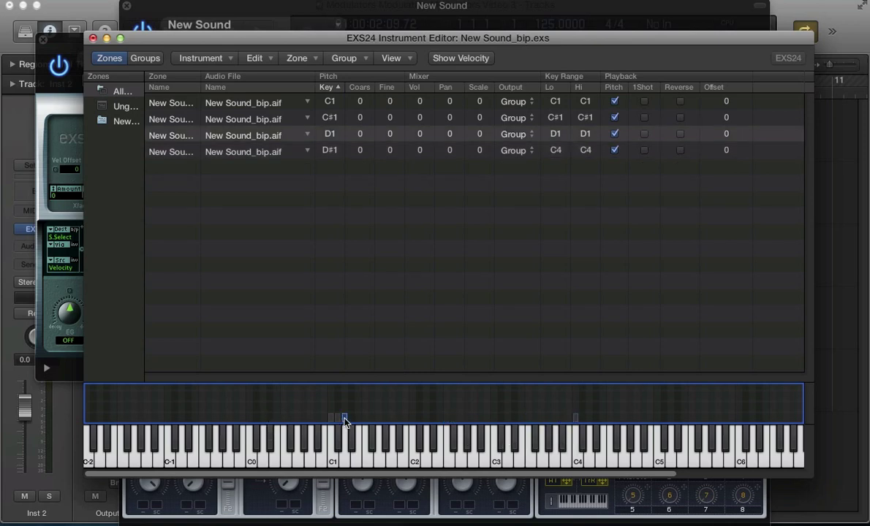
mouse_move(345, 422)
left_mouse_down()
mouse_move(486, 424)
mouse_move(495, 433)
left_mouse_up()
left_click_drag(333, 422, 411, 432)
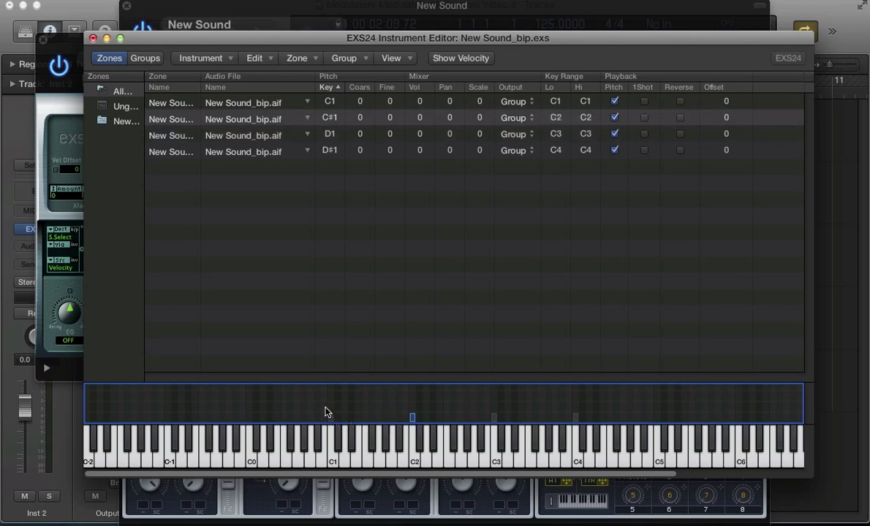
Step: Extend the four zones' key ranges to a full octave each: C1–B1, C2–B2, C3–B3 and C4–B4
mouse_move(324, 412)
left_mouse_down()
mouse_move(561, 413)
mouse_move(575, 422)
mouse_move(333, 422)
mouse_move(383, 435)
left_mouse_up()
left_click(337, 425)
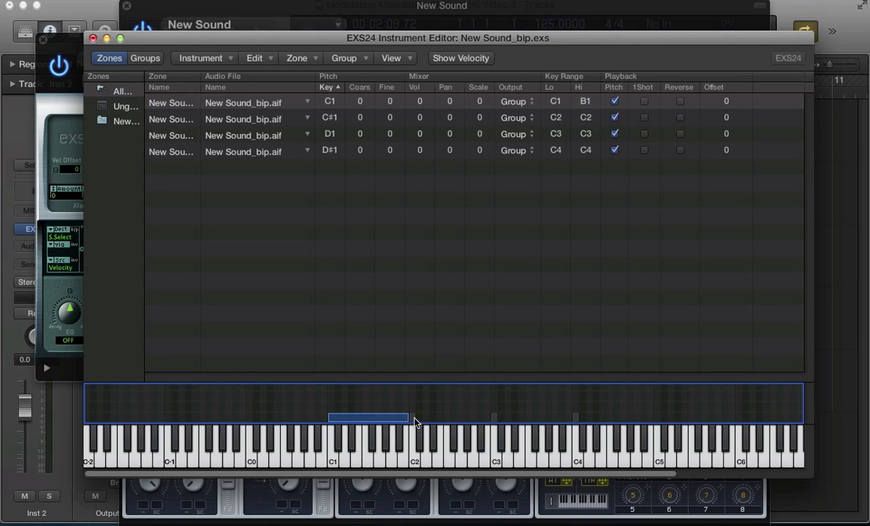
left_click(412, 419)
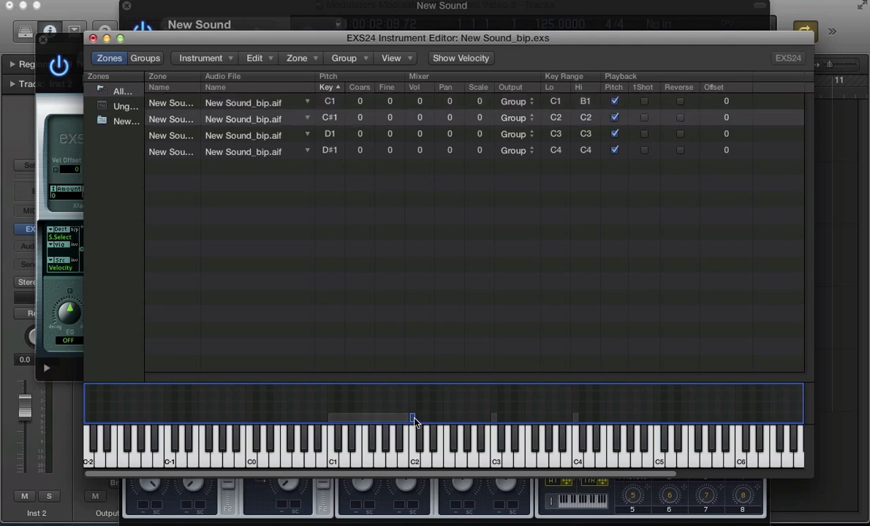
left_click_drag(413, 421, 484, 422)
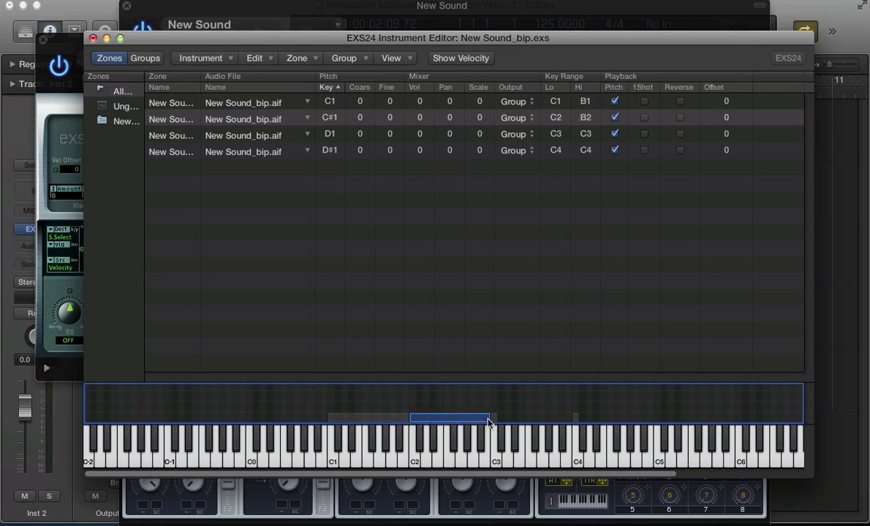
left_click(492, 420)
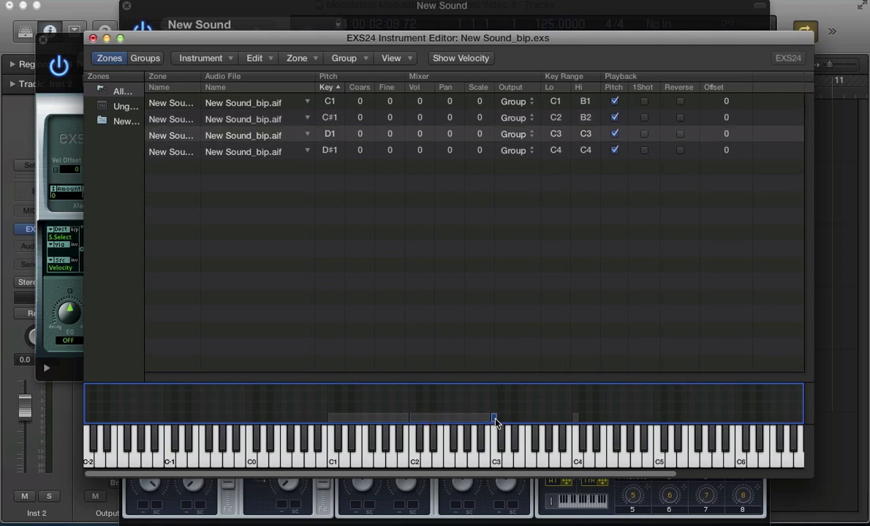
left_click_drag(495, 422, 647, 431)
left_click(575, 420)
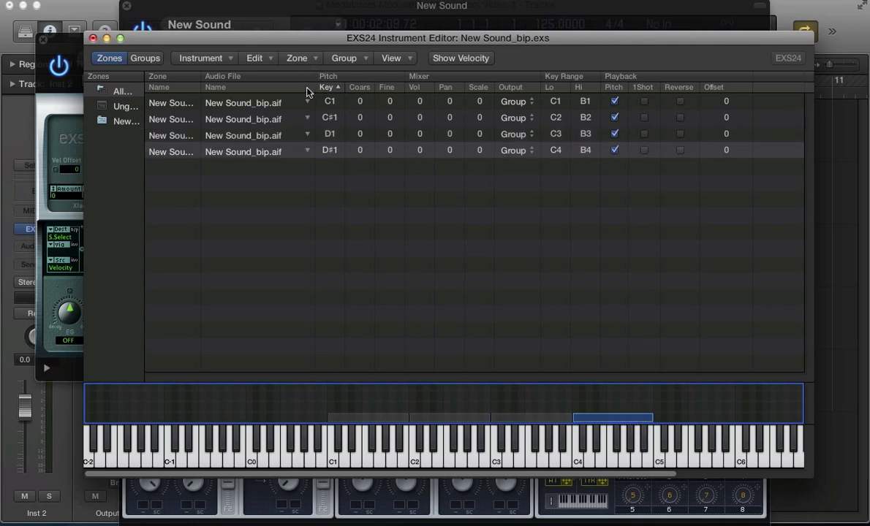
Step: Set the root keys of the second, third and fourth zones to C2, C3 and C4
left_click(254, 104)
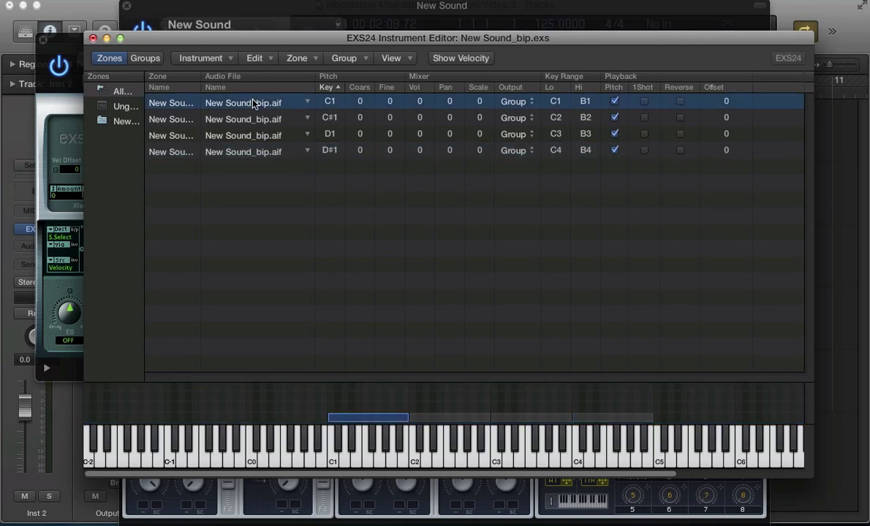
left_click(242, 117)
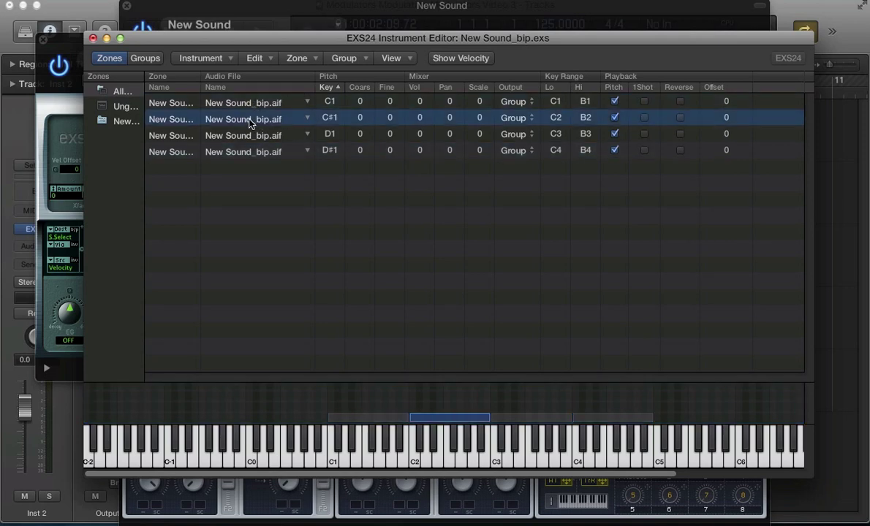
left_click(329, 118)
type("C2")
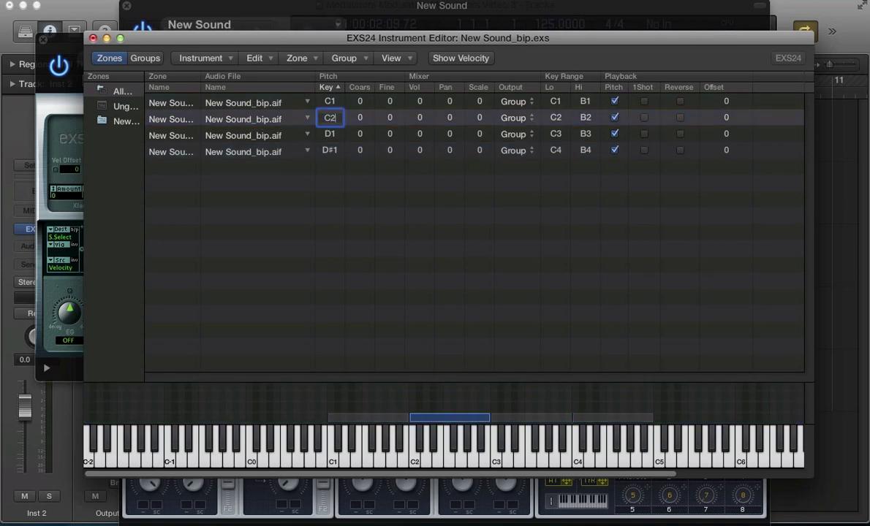
key("Return")
left_click(257, 136)
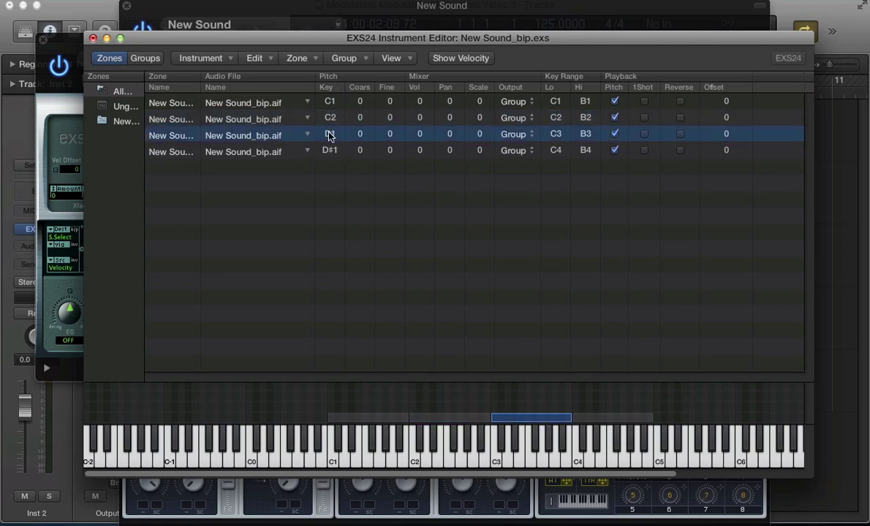
left_click(330, 136)
key("Return")
left_click(263, 152)
left_click(329, 150)
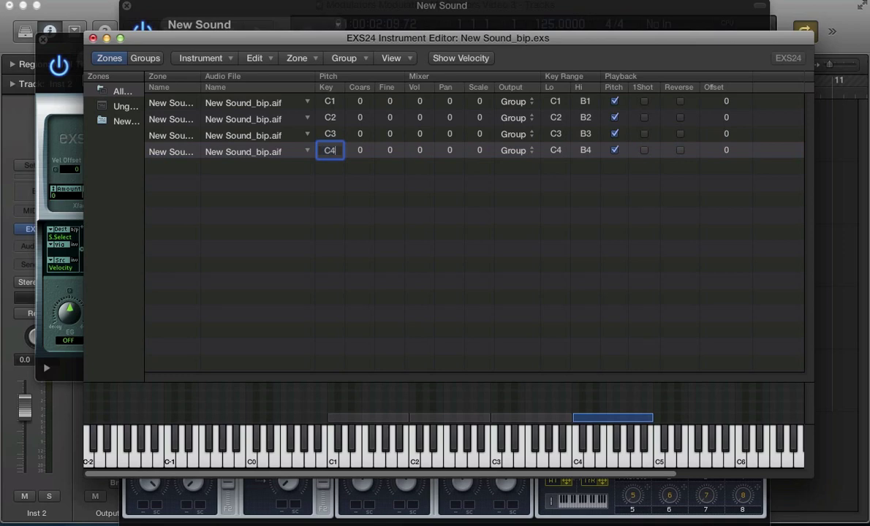
key("Return")
Step: Audition the remapped sampler zones across the keyboard, selecting the C3, C4 and C2 zones in turn
left_click(263, 136)
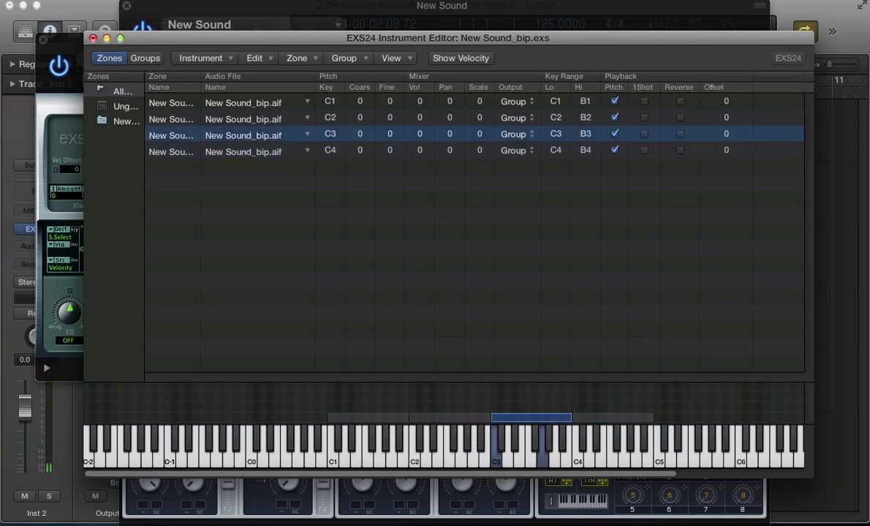
left_click(263, 153)
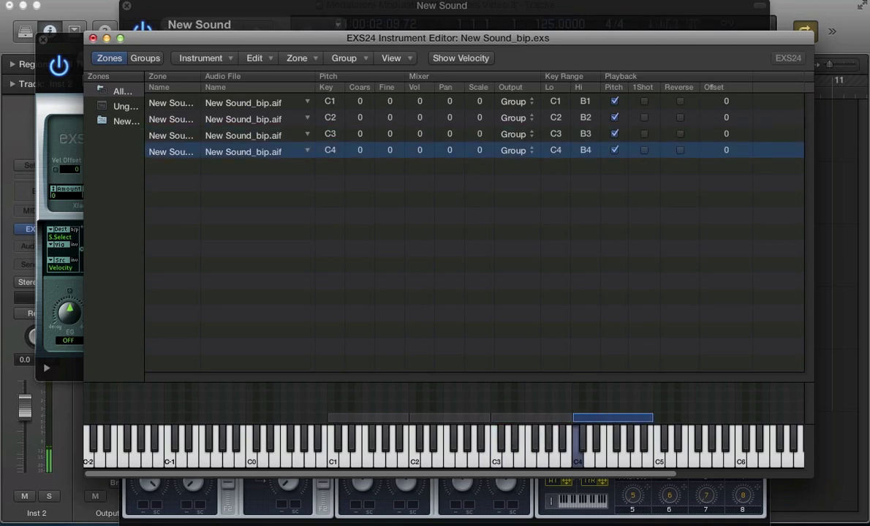
left_click(263, 118)
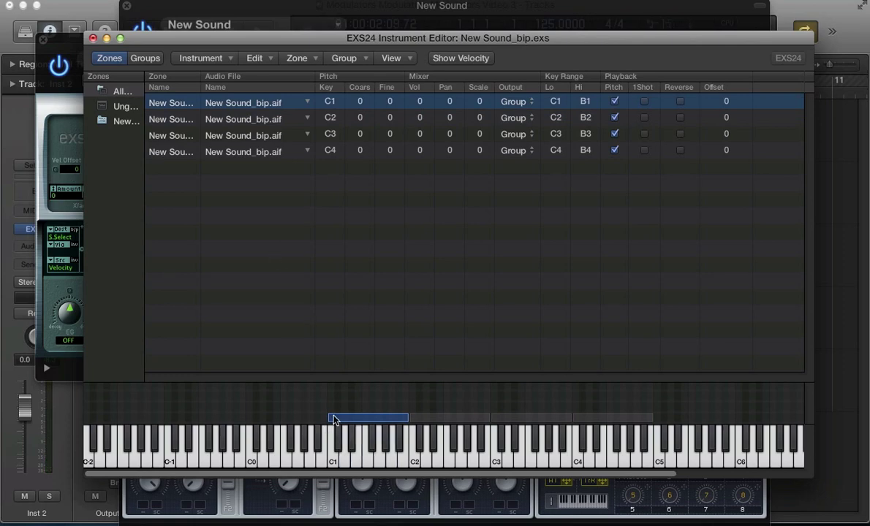
Step: Extend the first zone's key range down to C0
left_click_drag(328, 422, 247, 421)
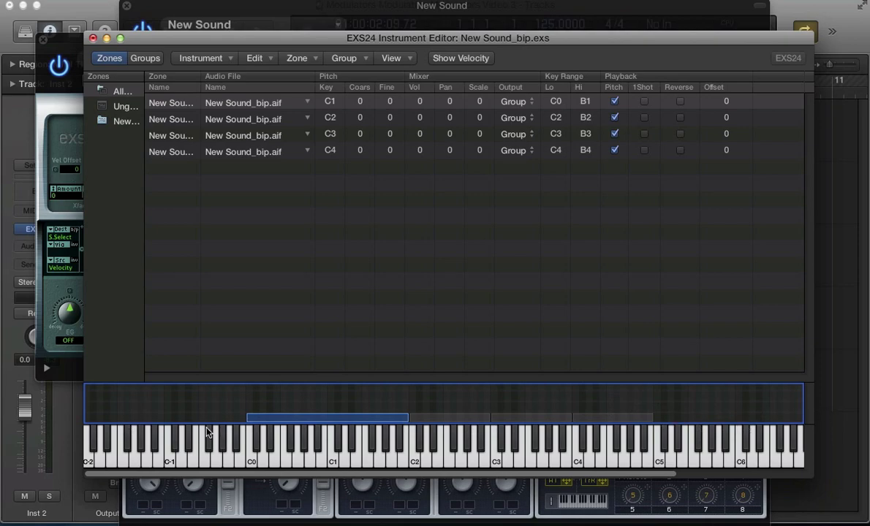
Step: Close the EXS24 Instrument Editor and hide the open plug-in windows to return to the arrangement
left_click(92, 38)
left_click(561, 114)
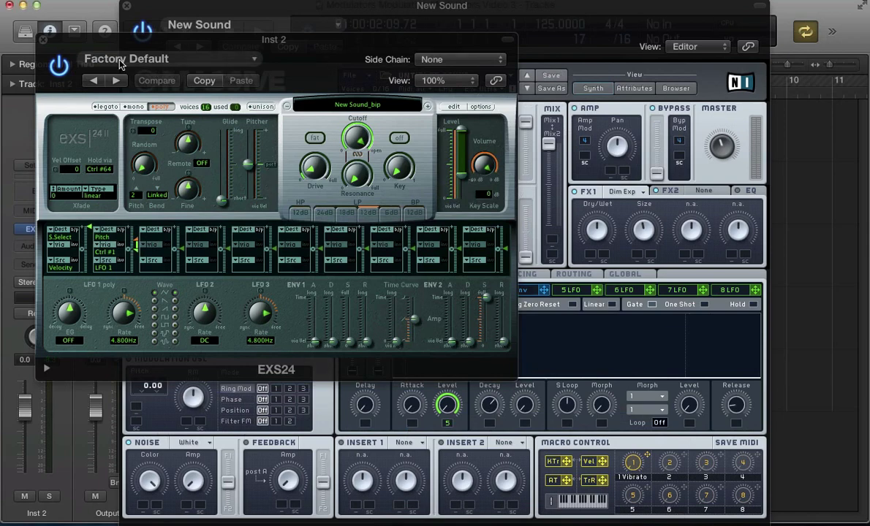
key("v")
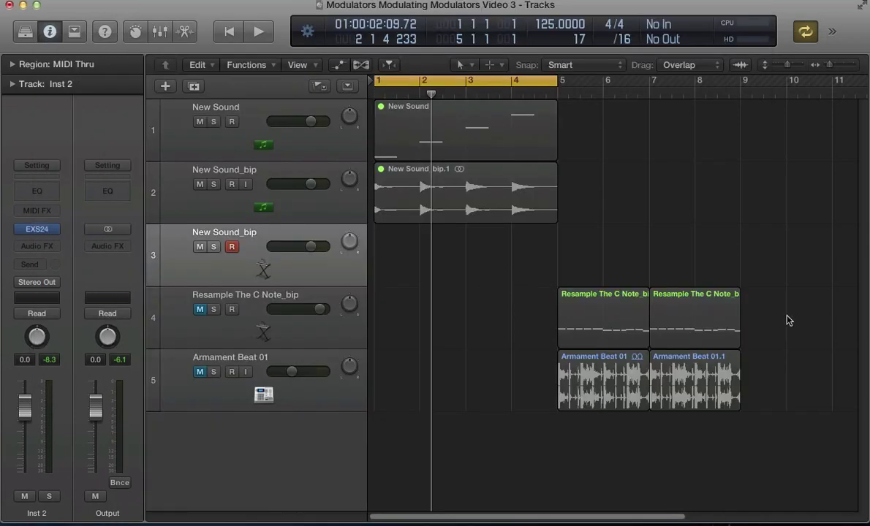
Step: Copy both Resample The C Note_bip regions onto the New Sound_bip sampler track and cycle playback over bars 5 to 9
left_click_drag(487, 285, 647, 292)
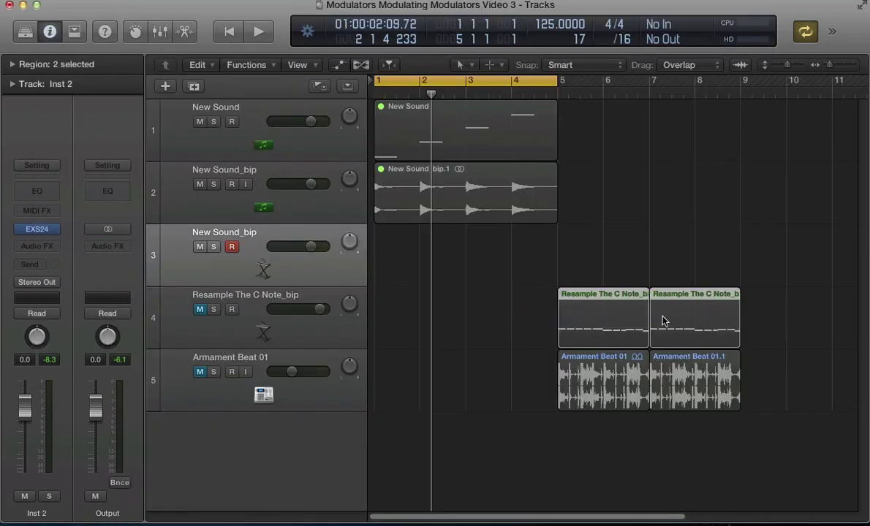
left_click_drag(594, 292, 602, 280)
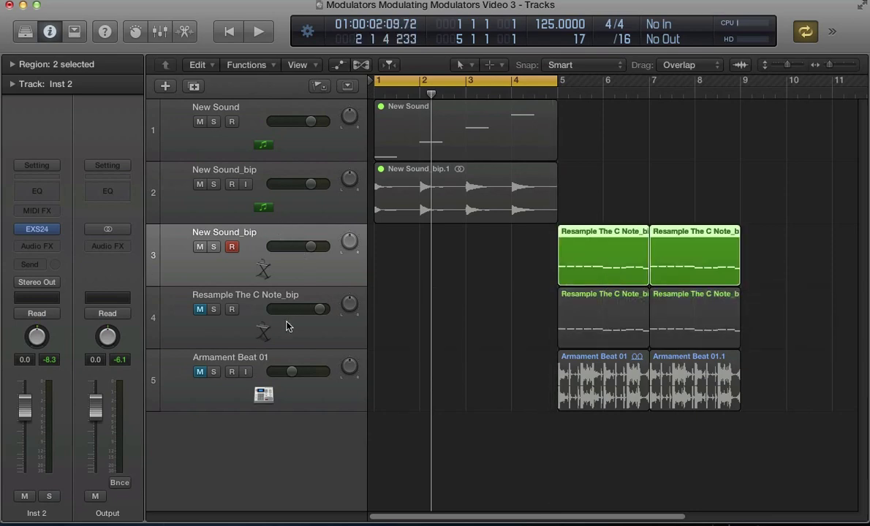
key("super+u")
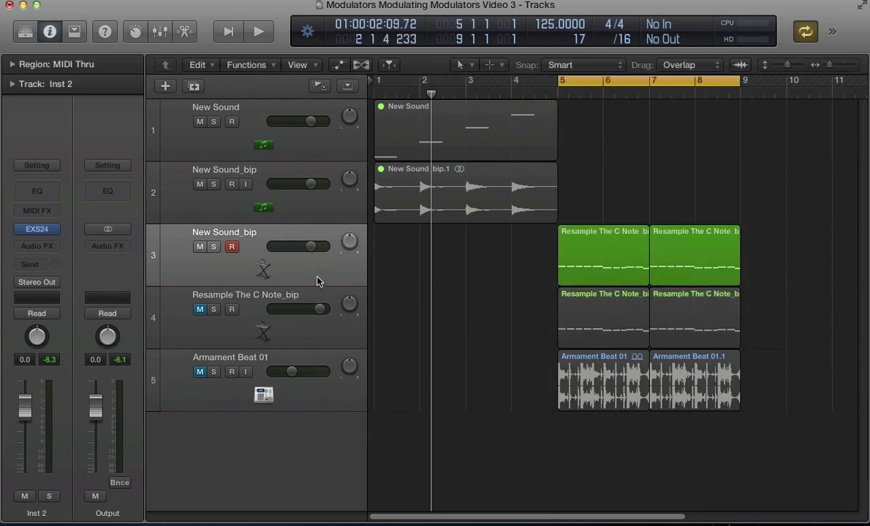
key("space")
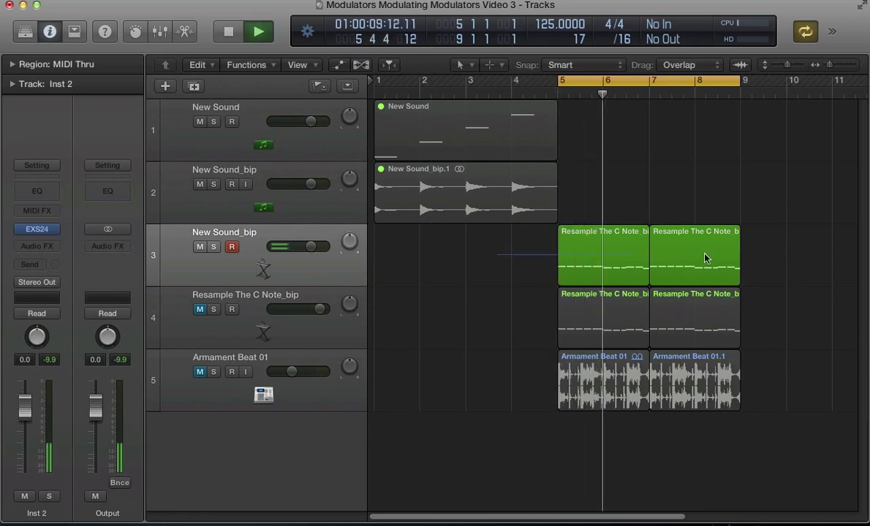
Step: Join the two copied regions on the New Sound_bip sampler track into one region
key("t")
left_click(655, 256)
key("super+j")
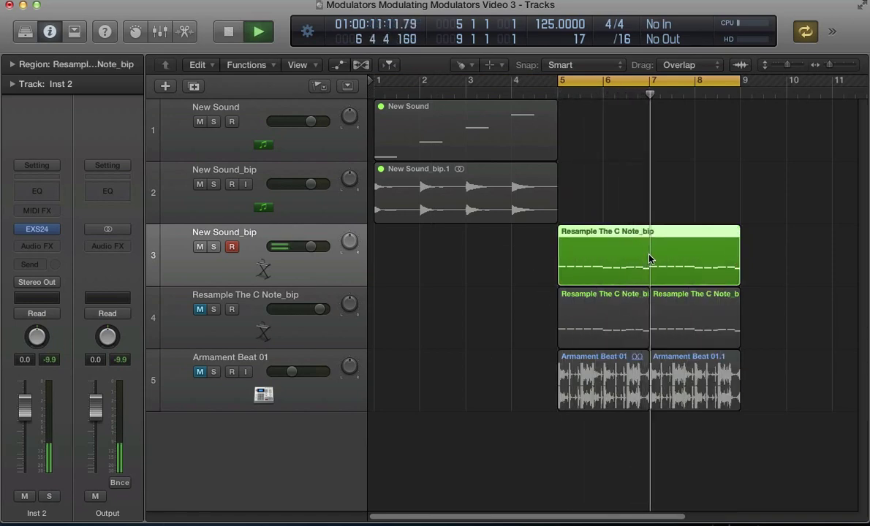
Step: Examine the joined region's notes in the Piano Roll, framed to the whole region, and close the editor
key("super+4")
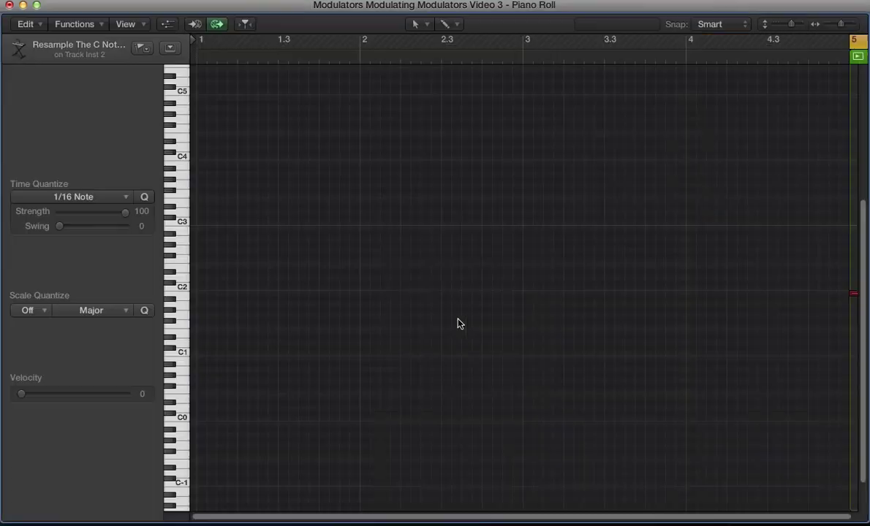
key("ctrl+period")
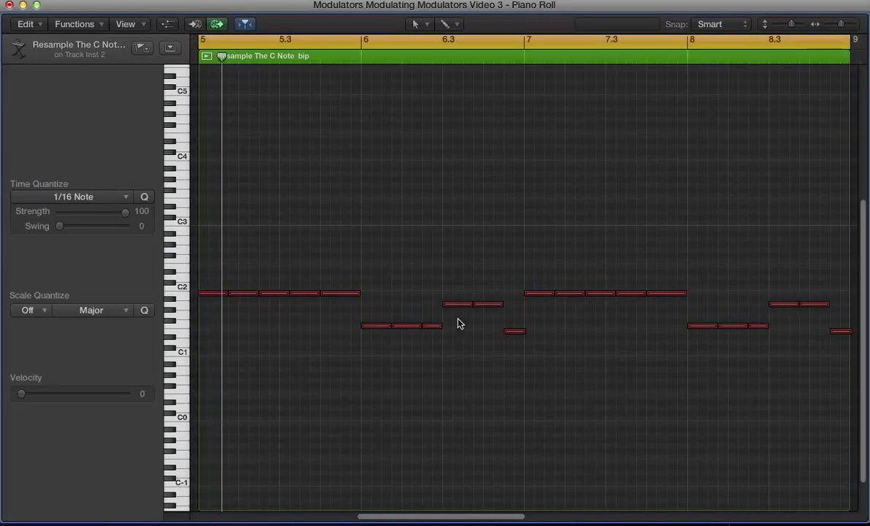
key("super+Left")
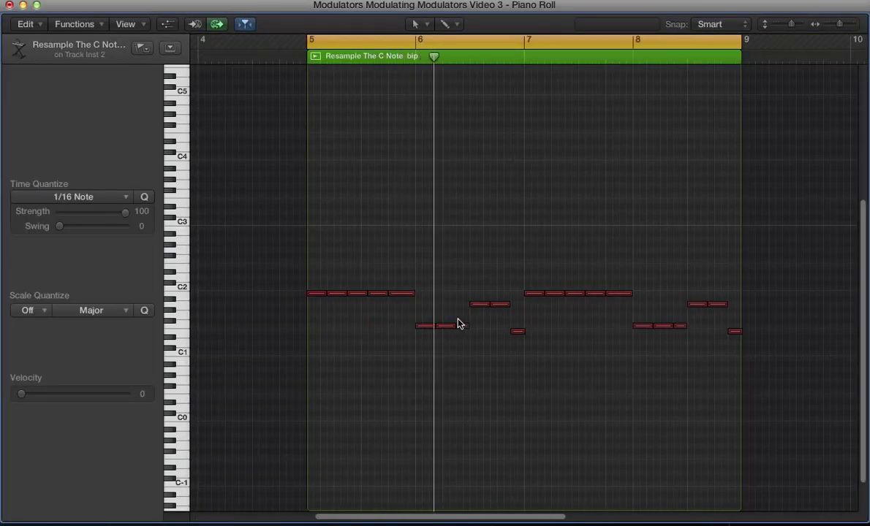
key("super+w")
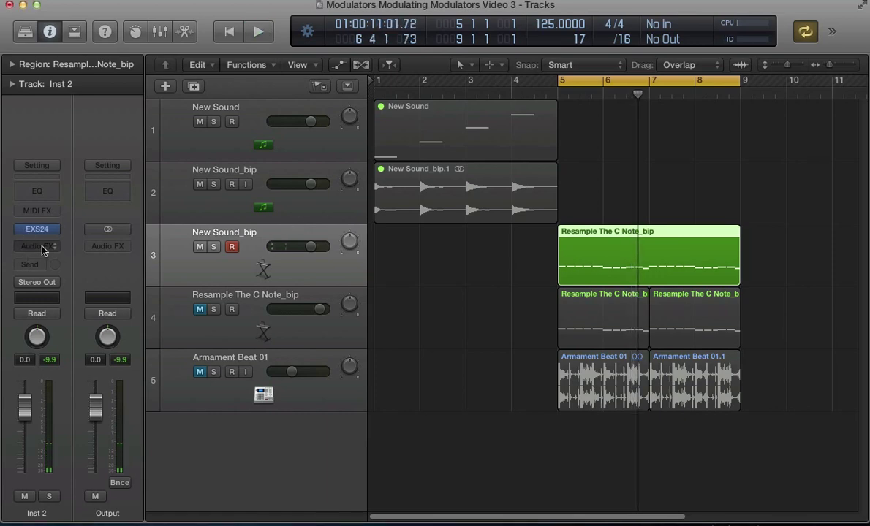
Step: Insert the stereo FabFilter Saturn audio effect on the New Sound_bip sampler track
left_click(43, 250)
mouse_move(66, 417)
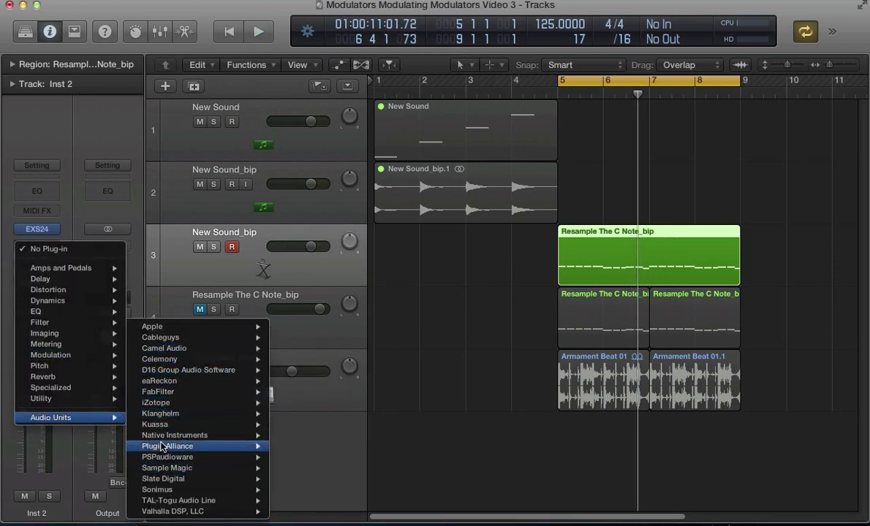
mouse_move(160, 413)
mouse_move(190, 392)
mouse_move(343, 425)
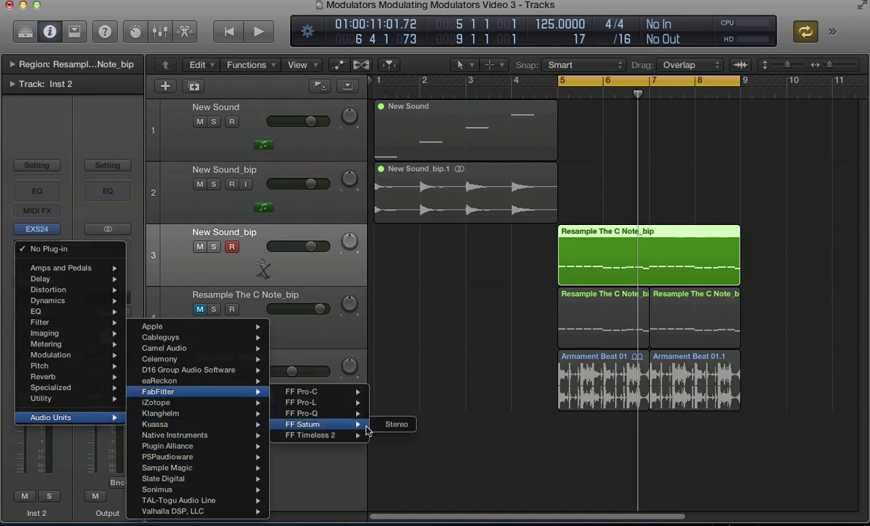
left_click(394, 425)
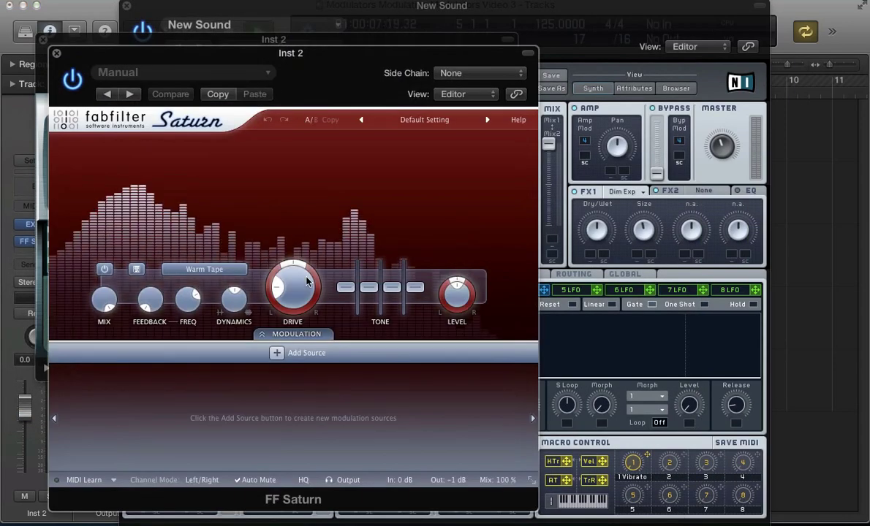
Step: Undo a trial drive boost in Saturn, then split the spectrum into two bands and shift the crossover slightly lower in frequency
left_click_drag(293, 289, 292, 283)
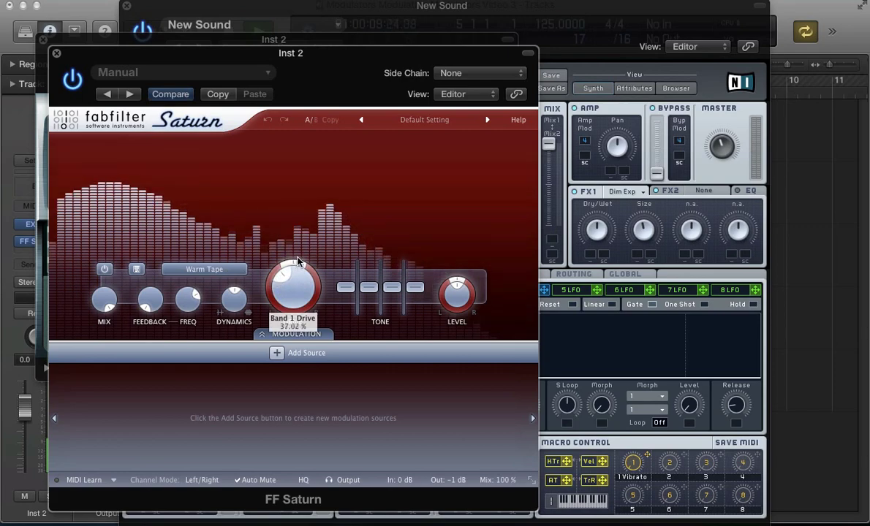
left_click(269, 121)
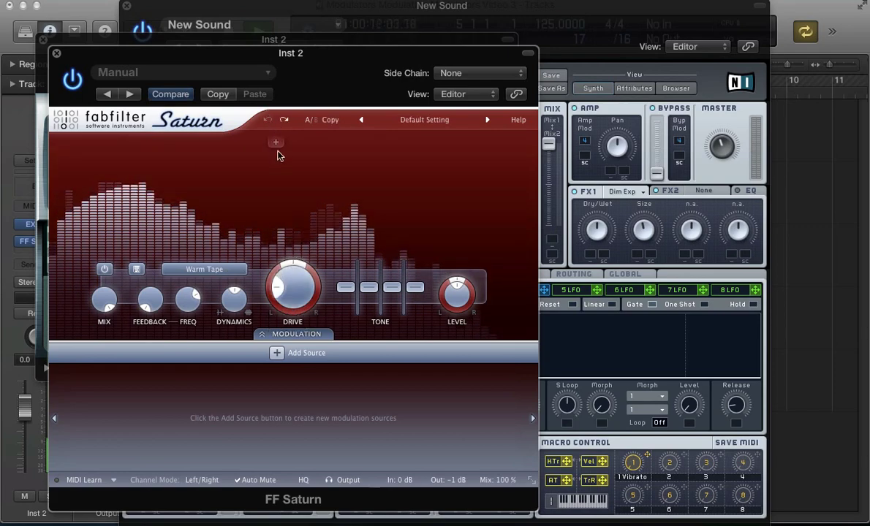
left_click(285, 146)
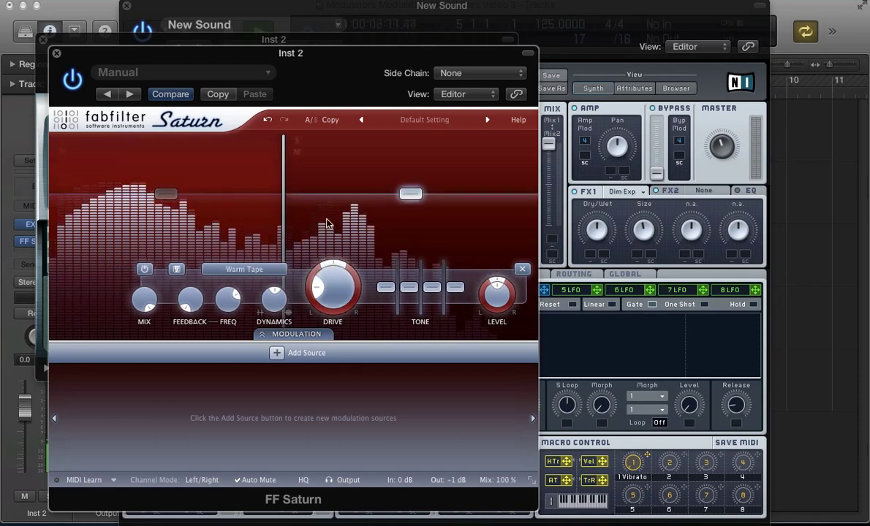
left_click_drag(283, 206, 261, 205)
Step: Set Saturn's upper band to Gentle Saturation and raise its drive strongly
left_click(244, 270)
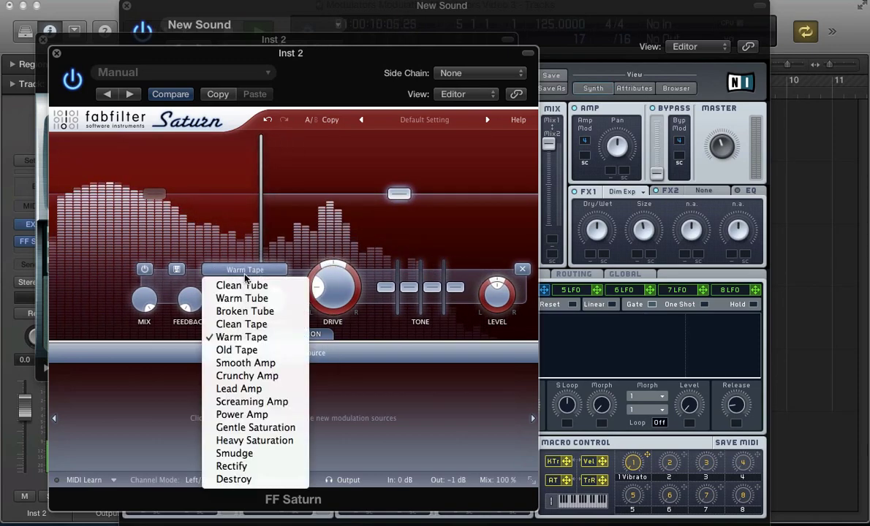
left_click(249, 427)
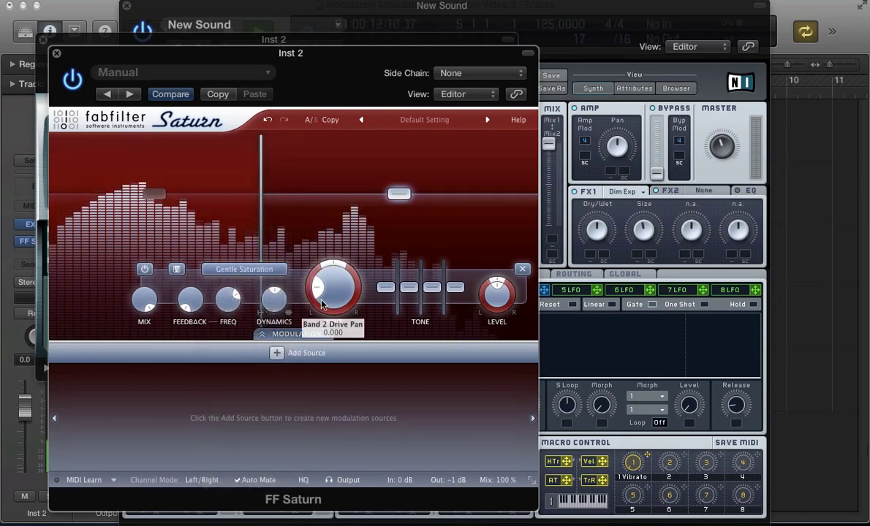
left_click_drag(322, 272, 334, 205)
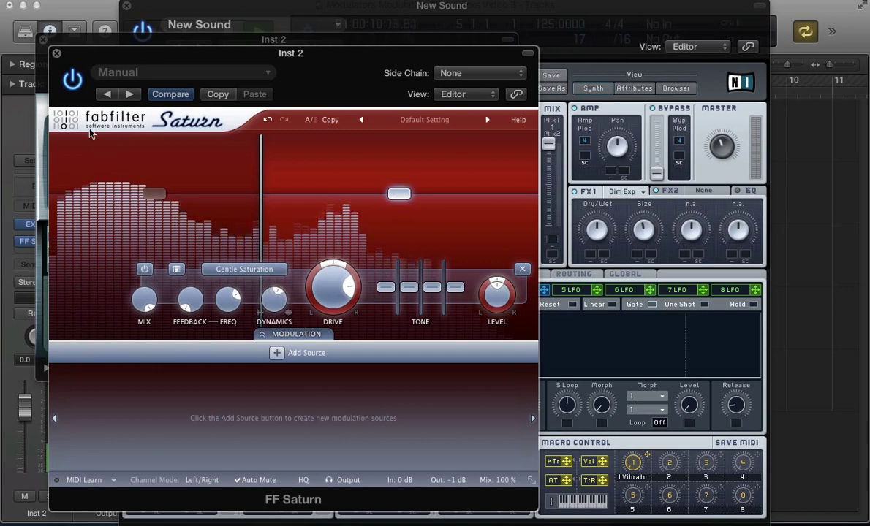
Step: Close the Saturn, EXS24 and Massive plug-in windows
left_click(56, 54)
left_click(42, 37)
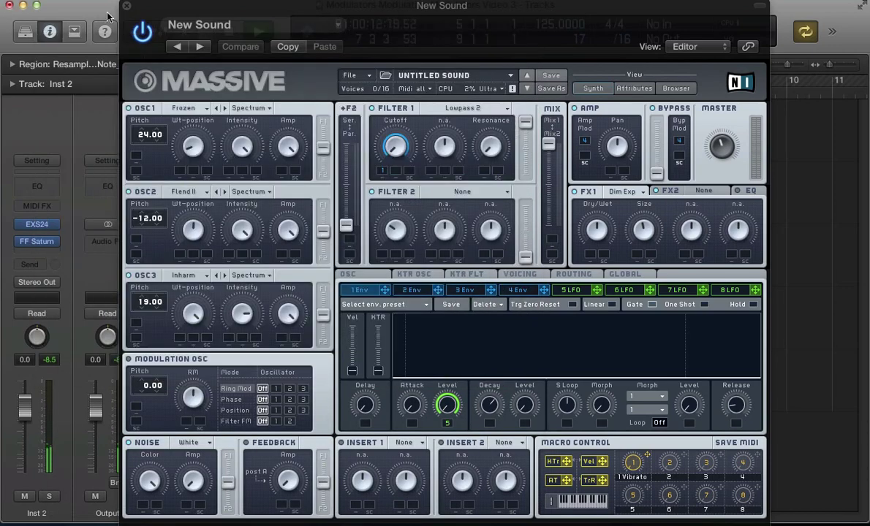
left_click(124, 7)
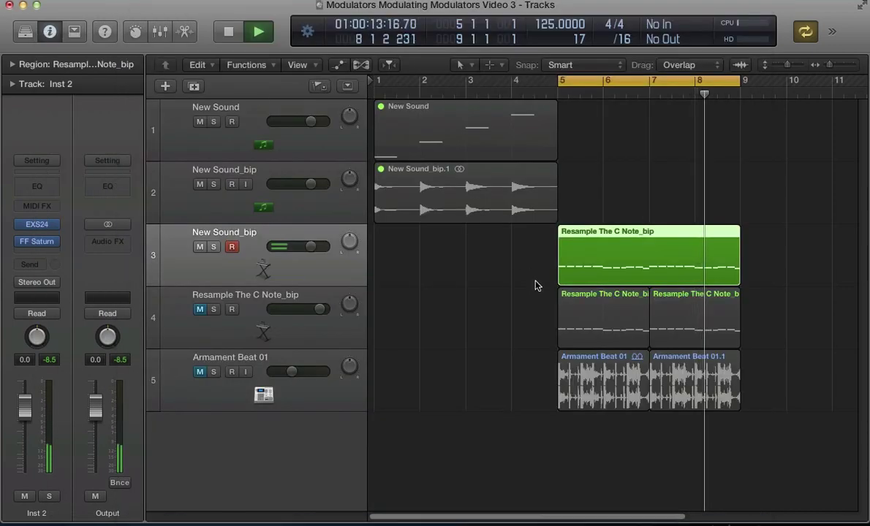
Step: Add a Bus 1 send to the ValhallaVin aux at -8.6 dB on the sampler track and start playback
left_click(32, 264)
mouse_move(57, 331)
left_click(132, 334)
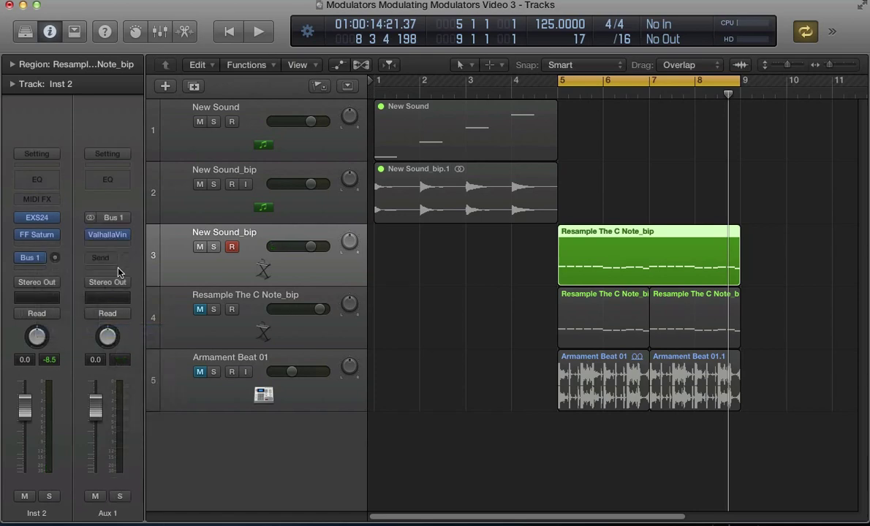
left_click_drag(55, 258, 54, 231)
key("space")
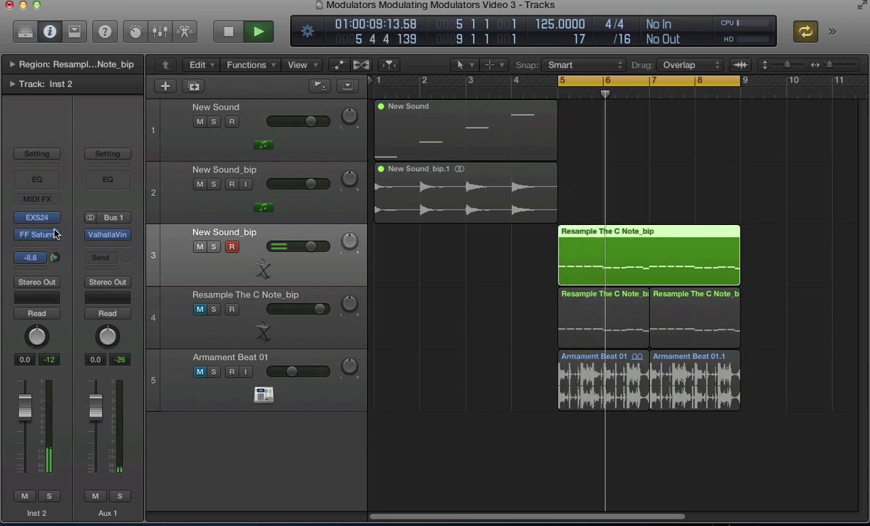
Step: Add a Bus 2 send to the Tape Delay aux at -13.0 dB on the sampler track
left_click(33, 259)
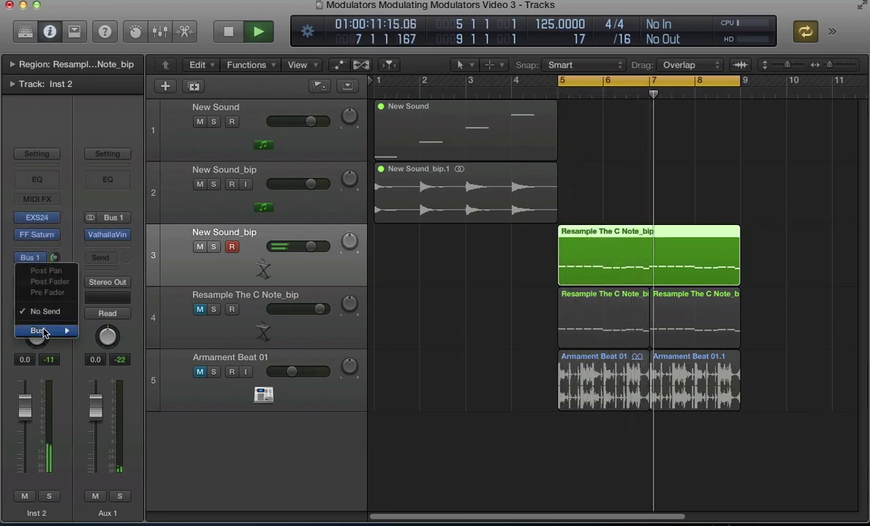
mouse_move(37, 331)
left_click(108, 342)
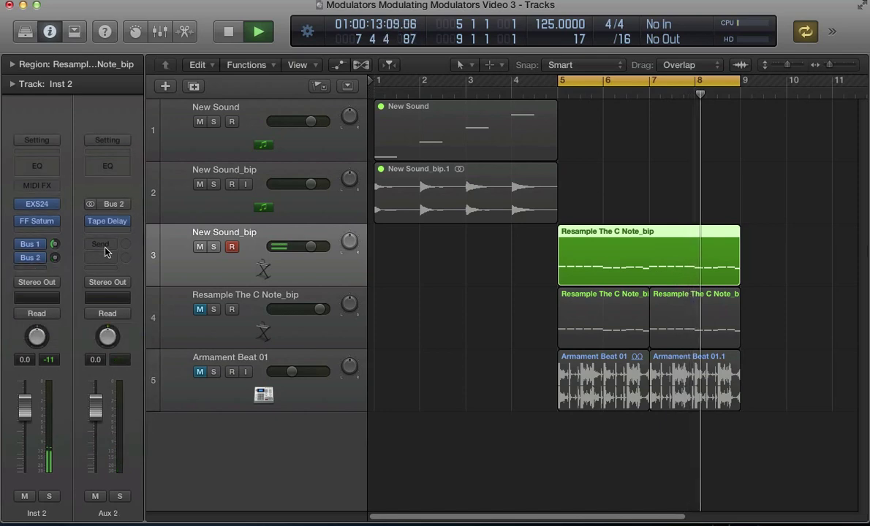
left_click_drag(55, 258, 56, 200)
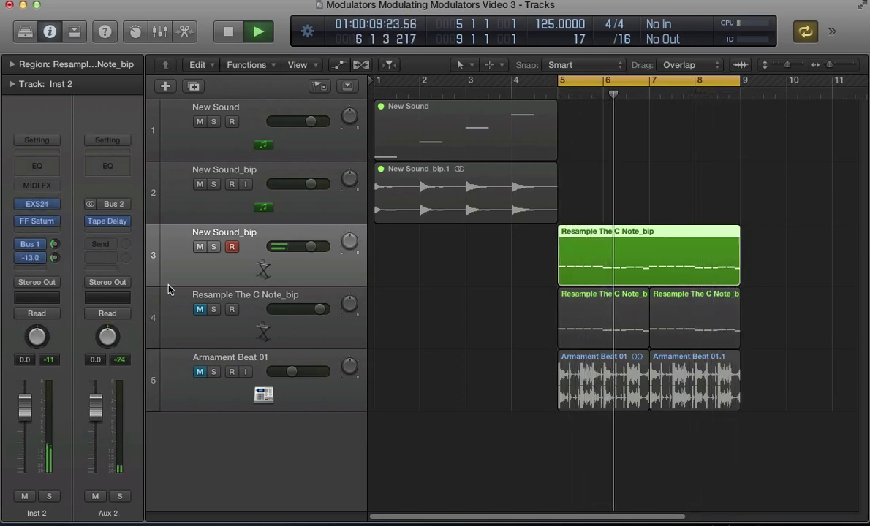
Step: Unmute the Armament Beat 01 track, listen to it with the resampled bass, and stop playback
left_click(198, 373)
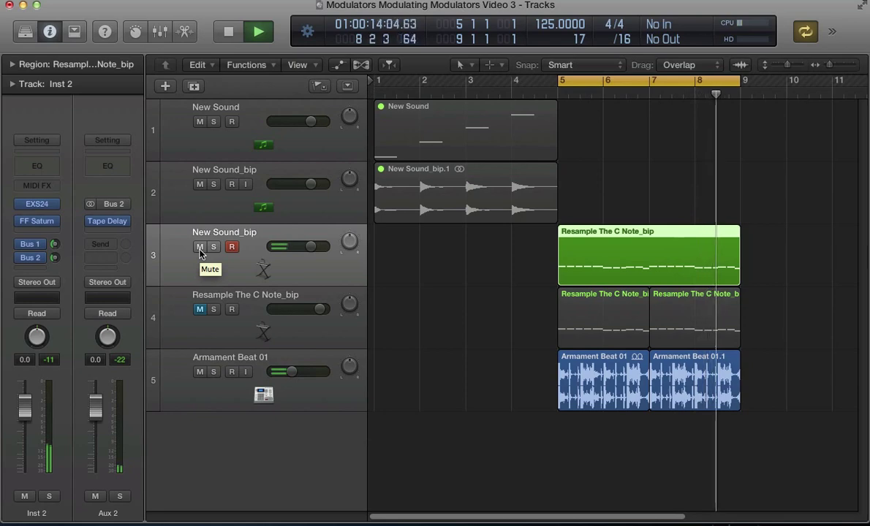
key("space")
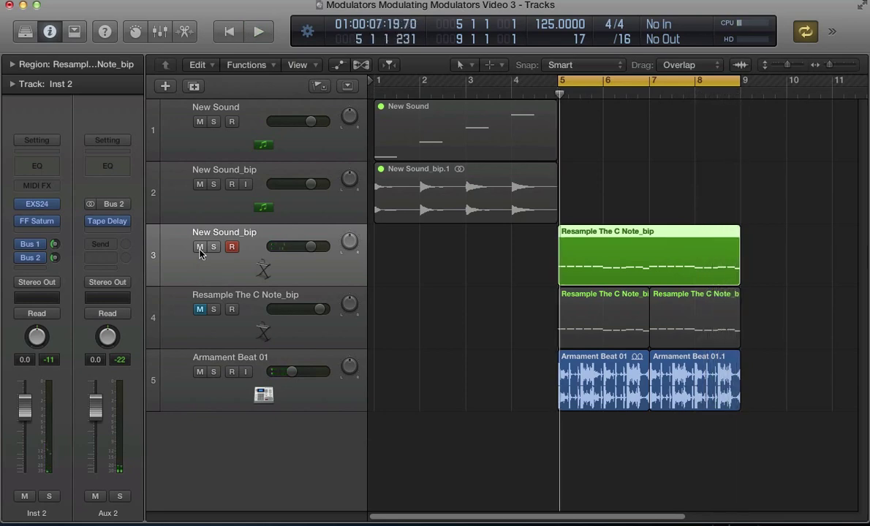